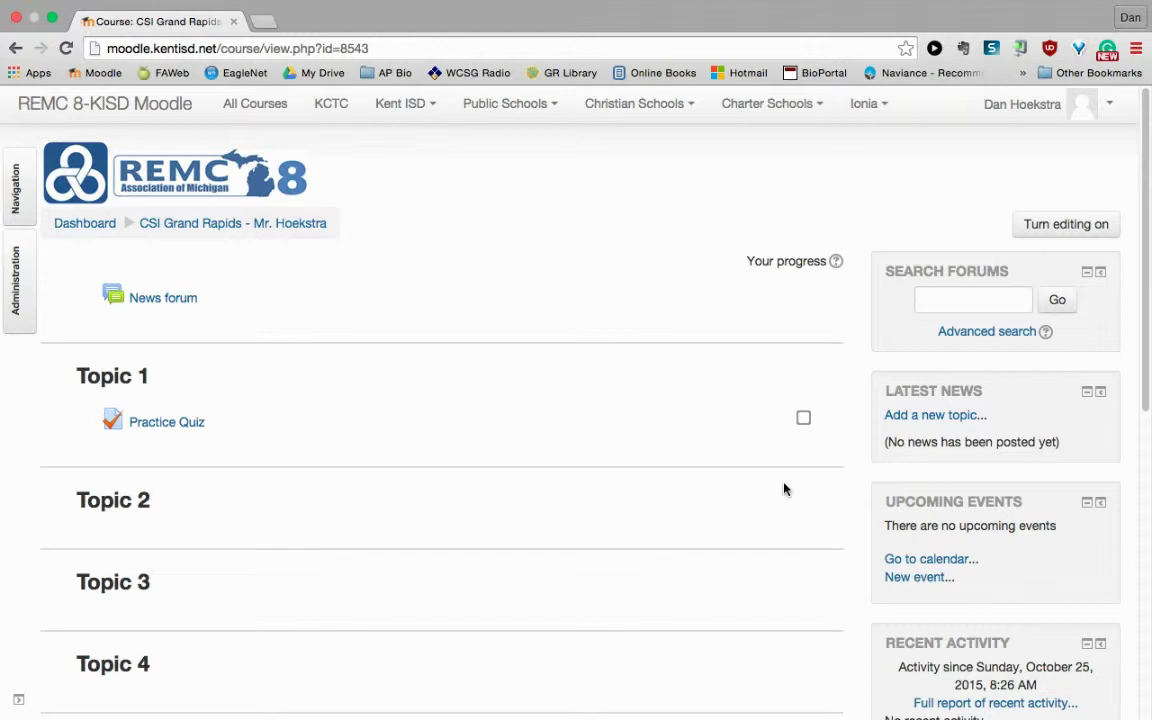
Turn on editing mode for the CSI Grand Rapids course page and scan its Topic sections.
click(1069, 226)
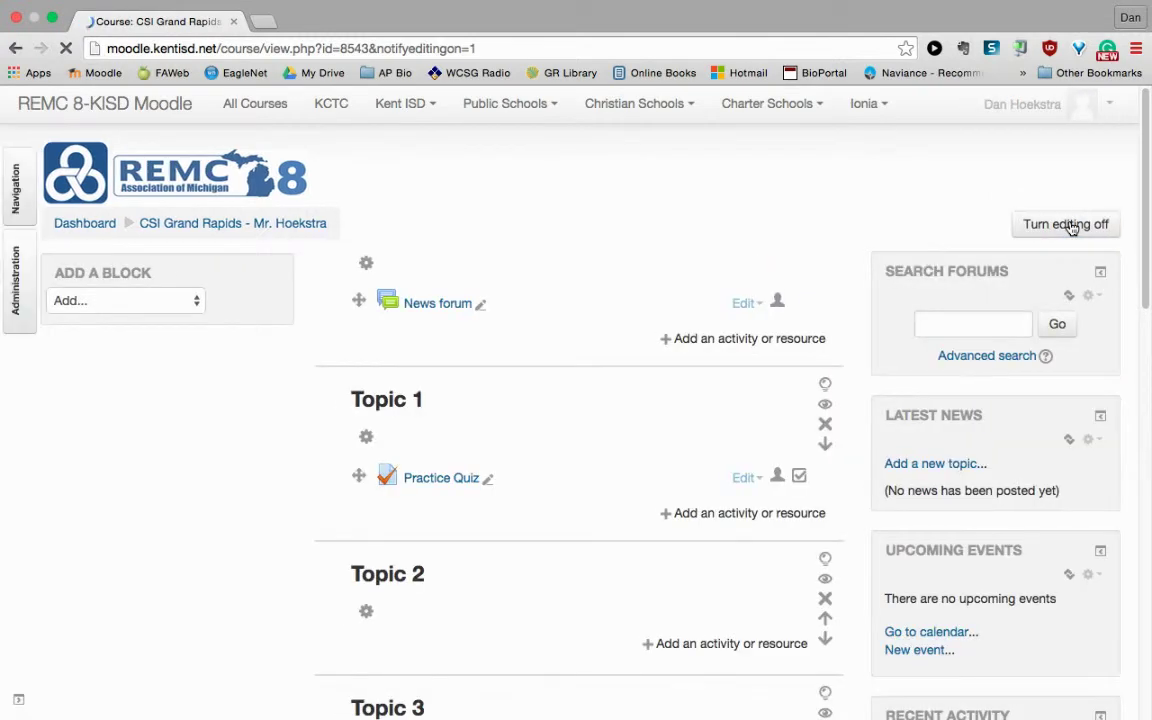
scroll(601, 518, down, 5)
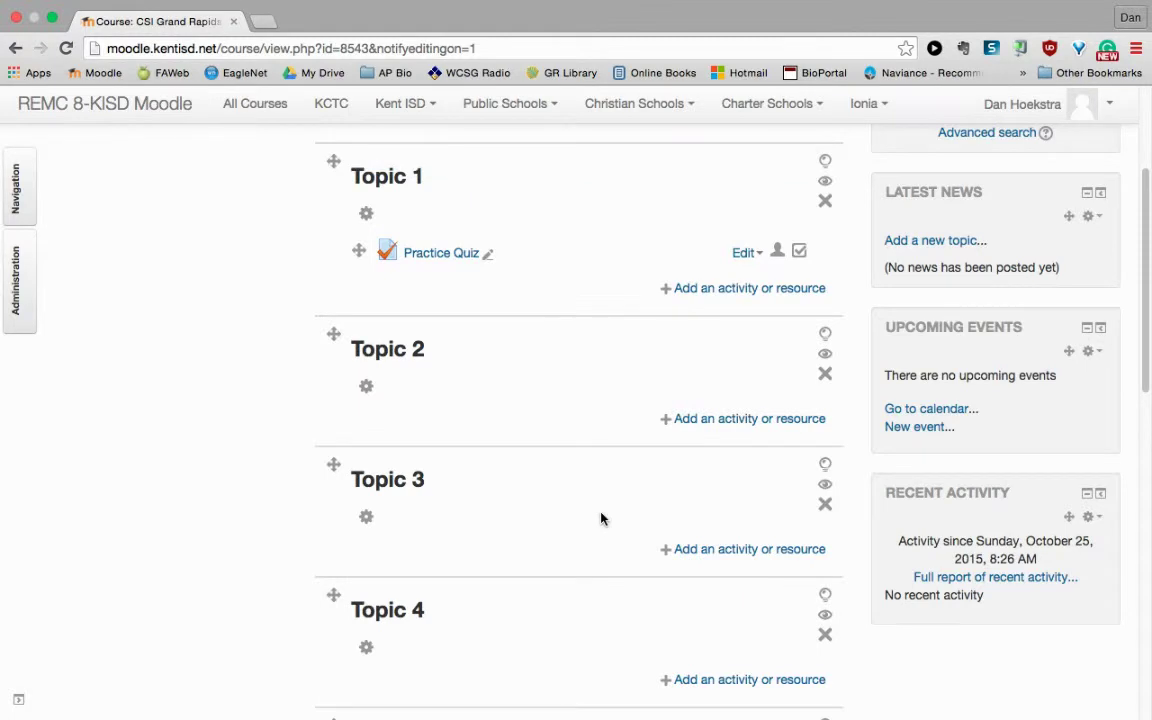
scroll(601, 518, up, 5)
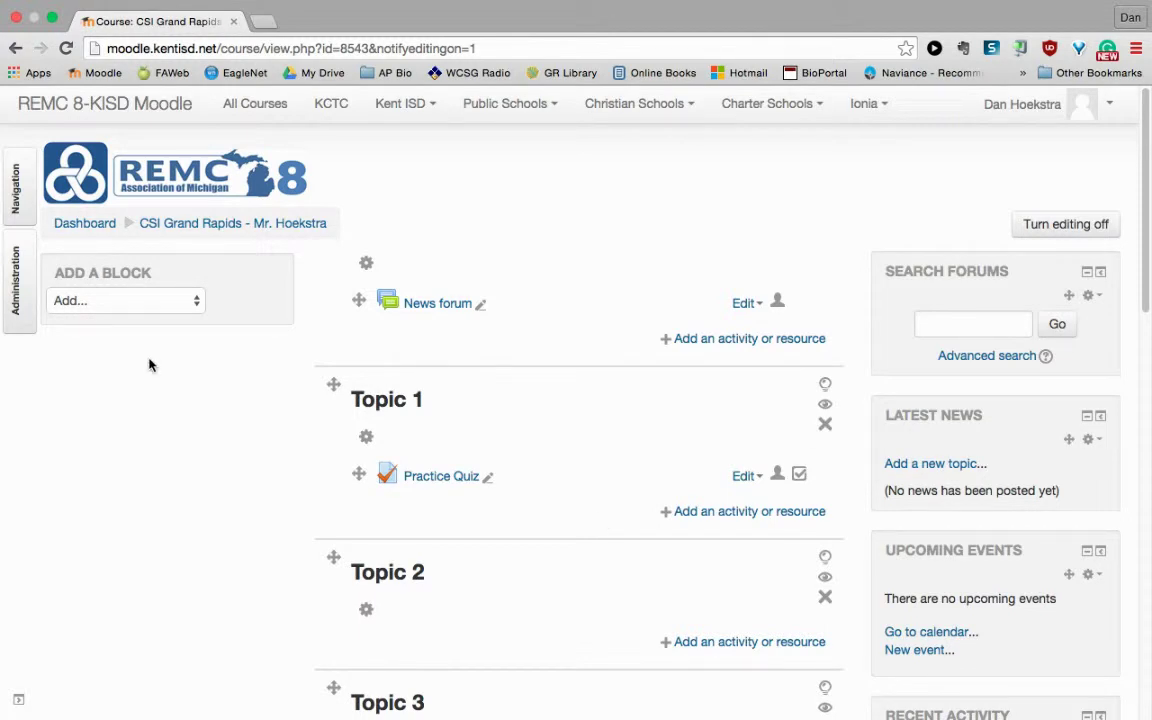
Open the course question bank's Categories page from the Administration dock.
click(17, 272)
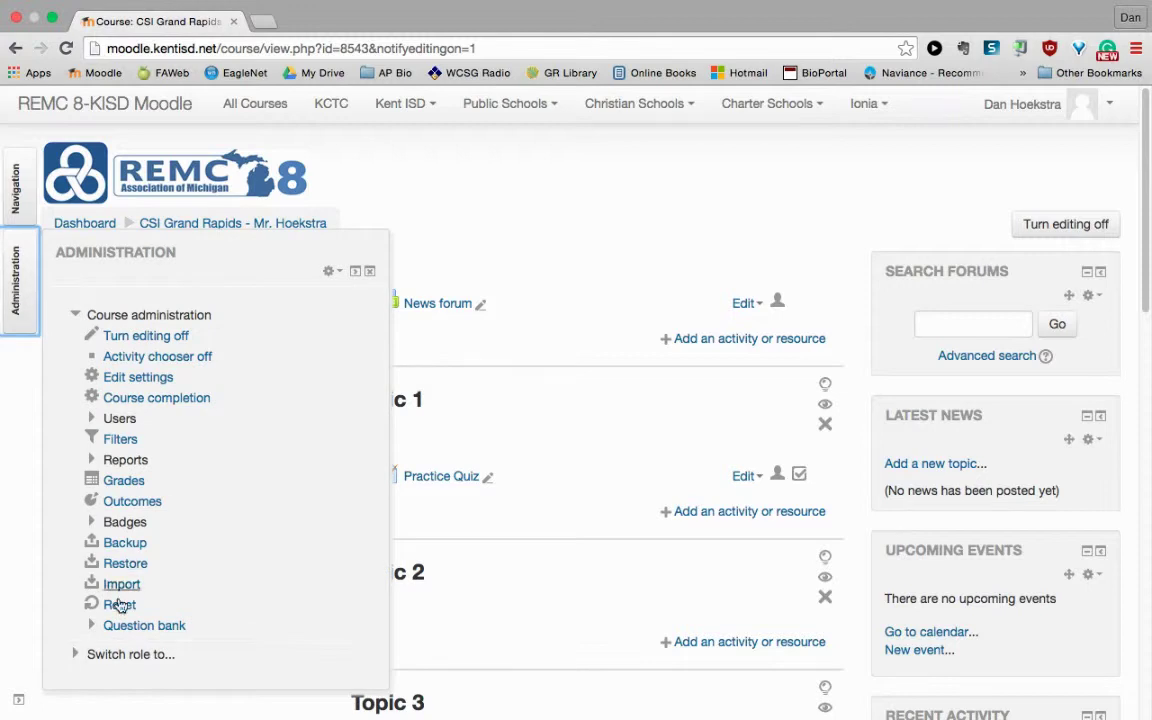
click(90, 625)
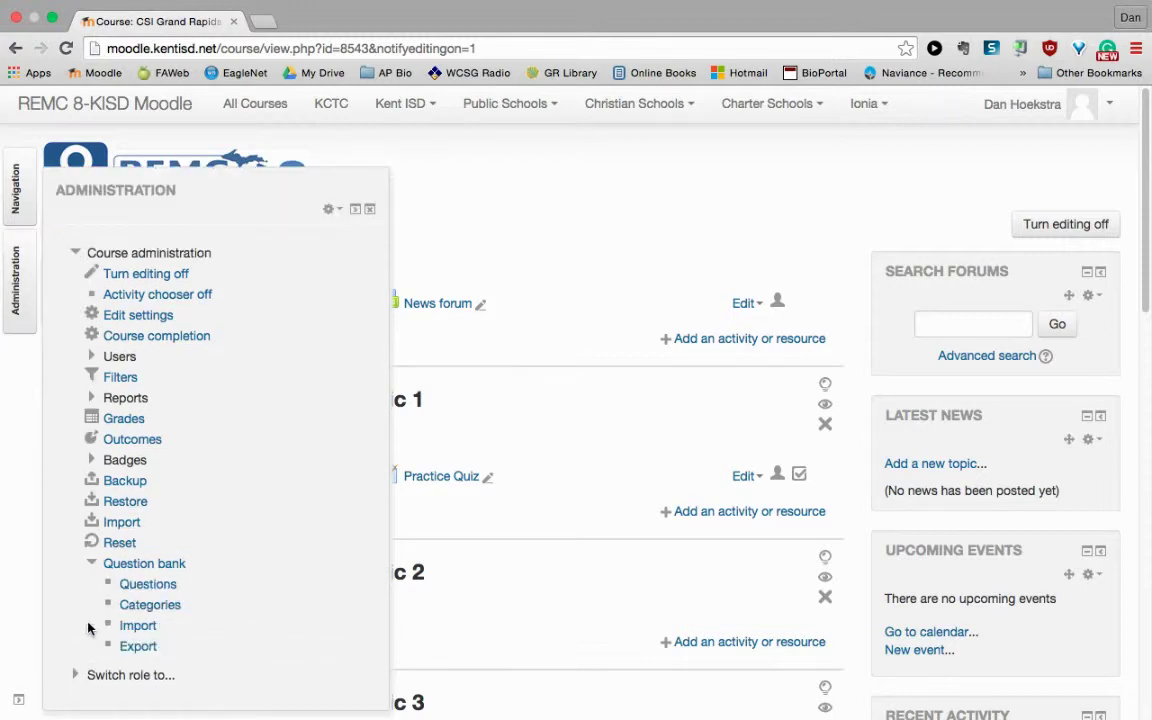
click(147, 606)
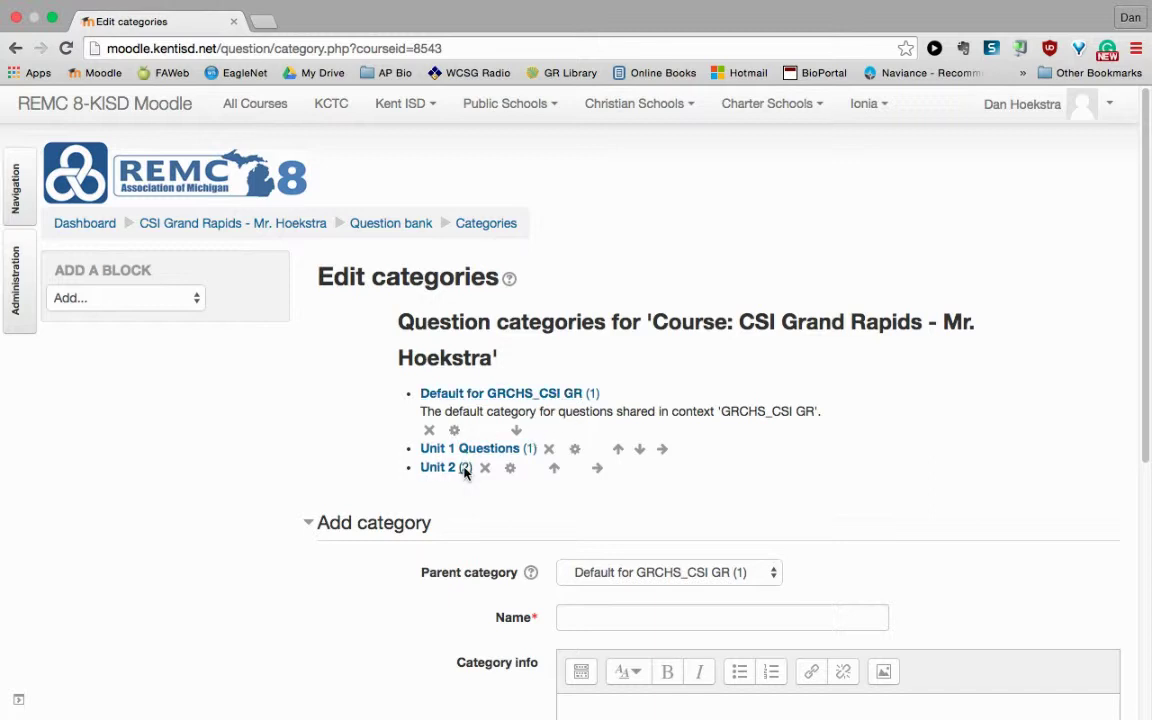
Create a top-level 'Unit 3' question category with 'Unit 3' as its category info.
scroll(845, 490, down, 3)
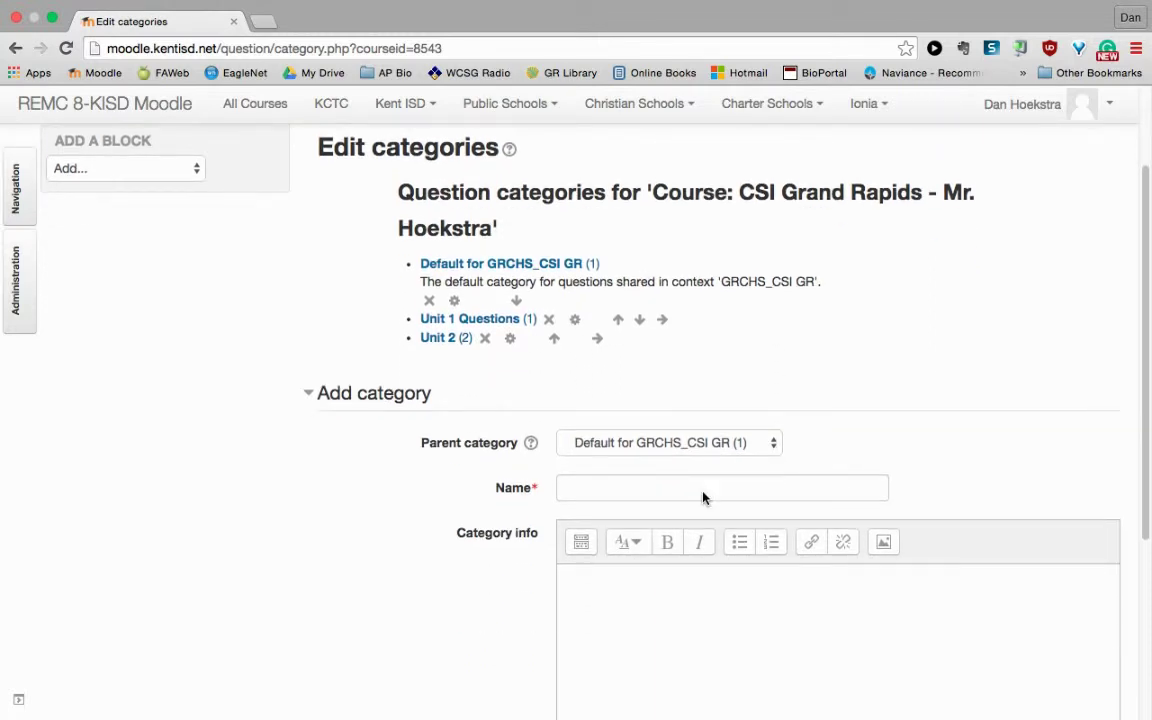
click(773, 447)
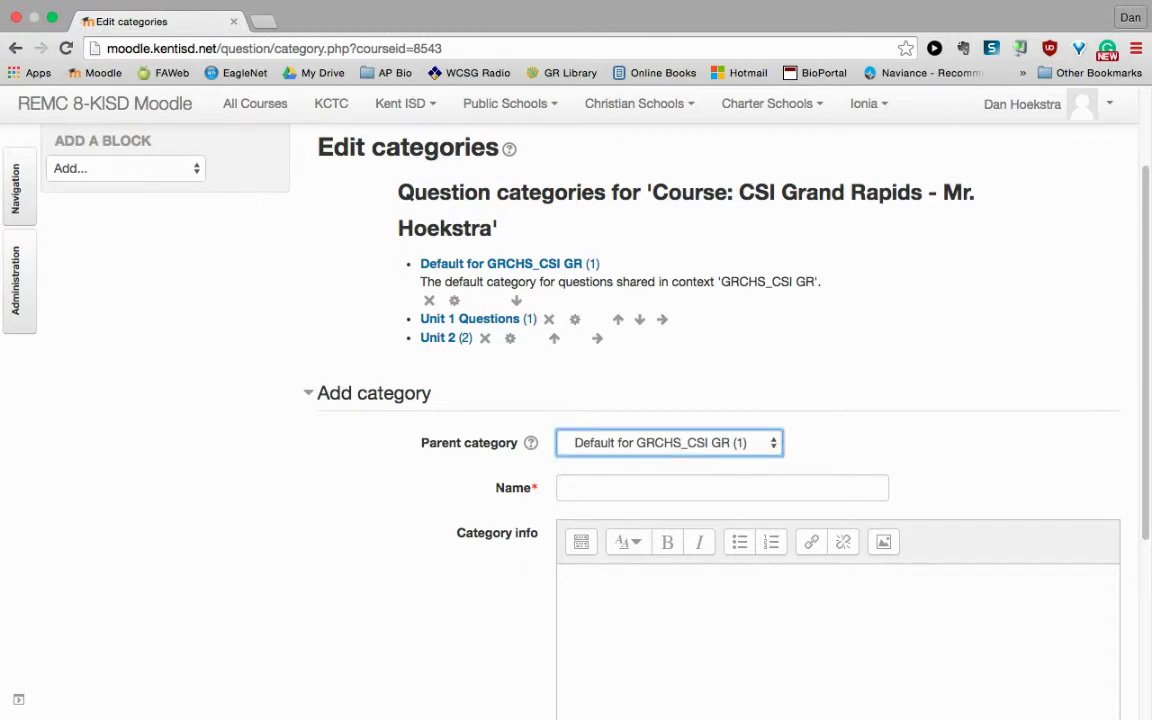
click(589, 432)
click(603, 487)
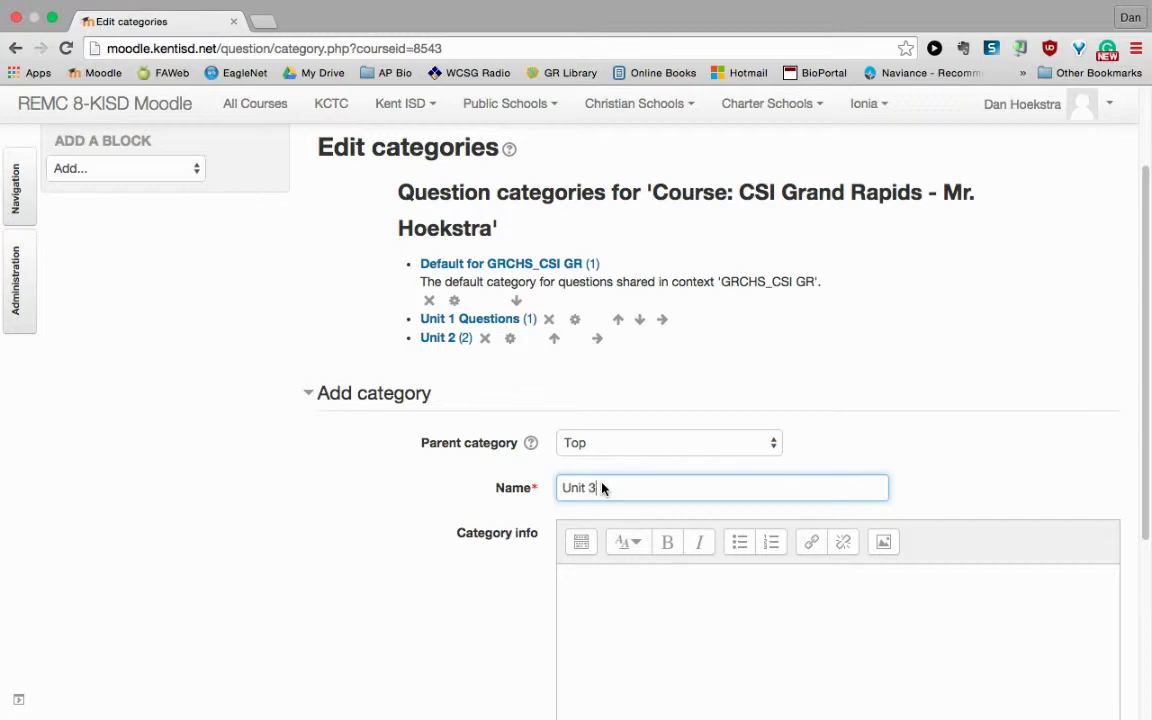
scroll(637, 590, down, 3)
click(640, 510)
text(Unit 3)
scroll(635, 681, down, 5)
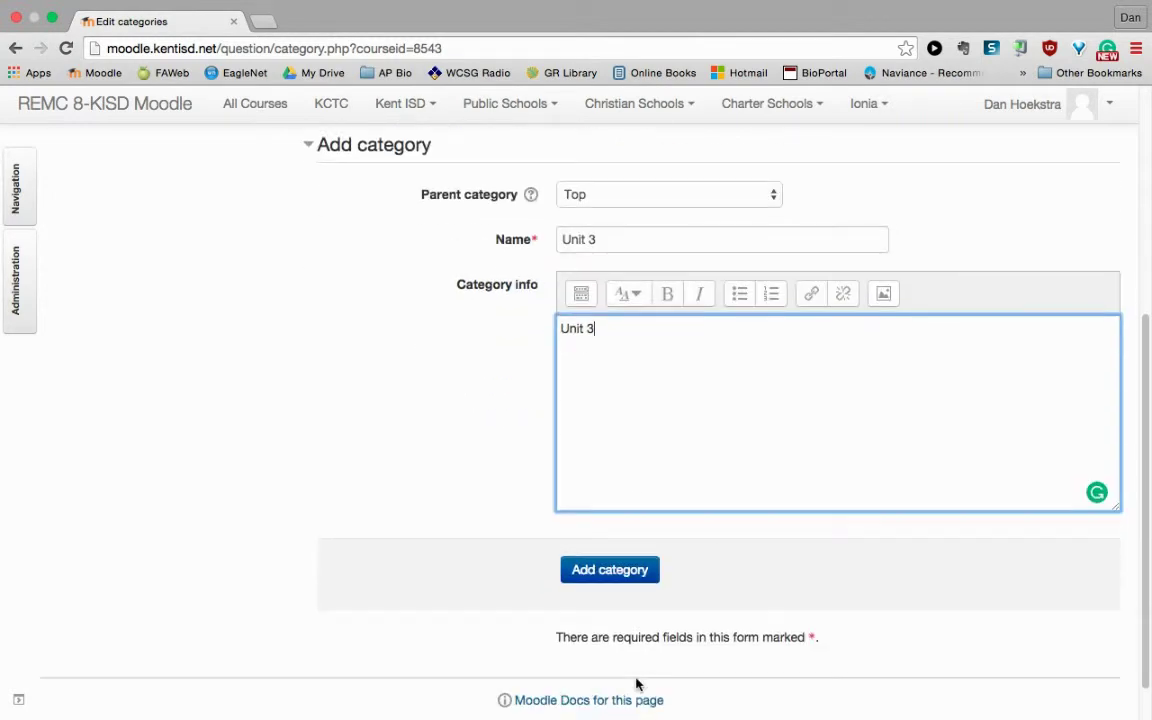
scroll(645, 473, up, 1)
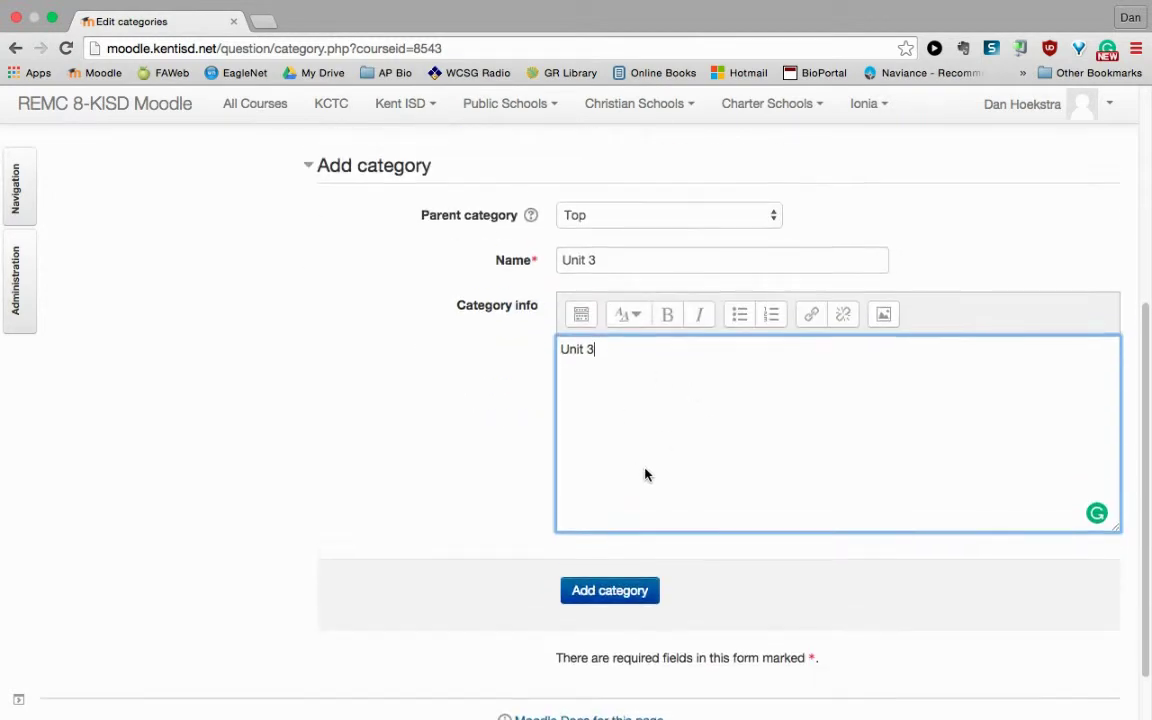
click(597, 592)
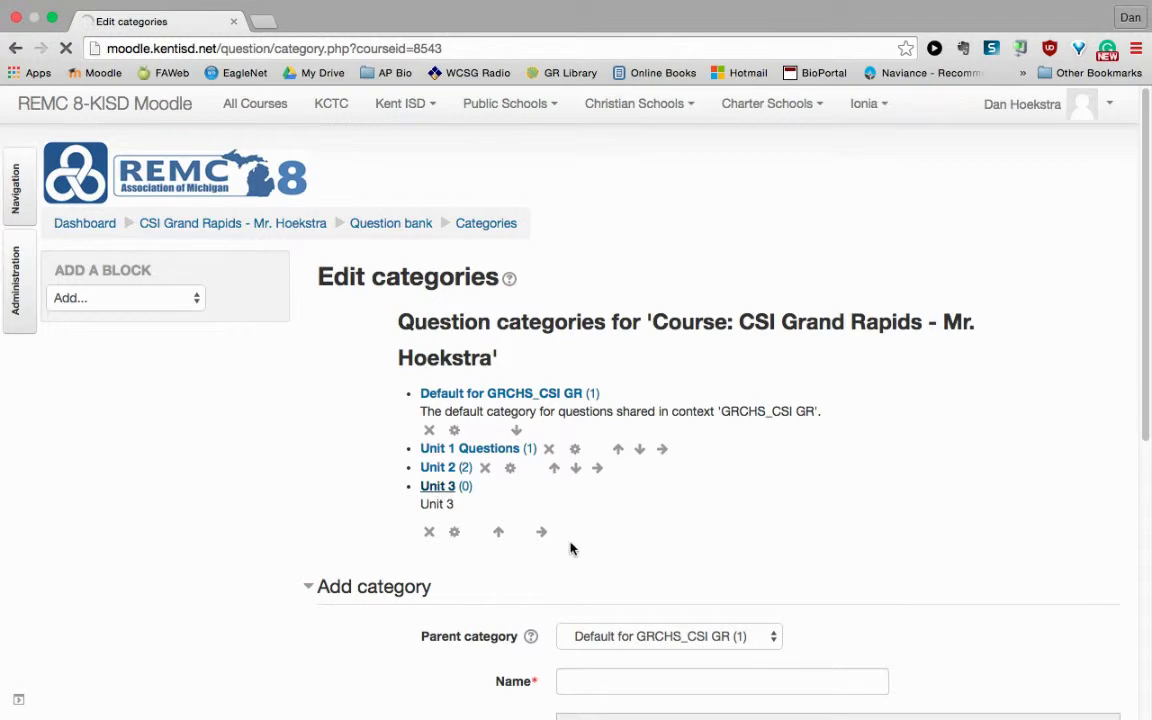
Create a 'Lesson 3.1' category under Unit 3 with 'Lesson 3.1' as its category info.
scroll(571, 548, down, 4)
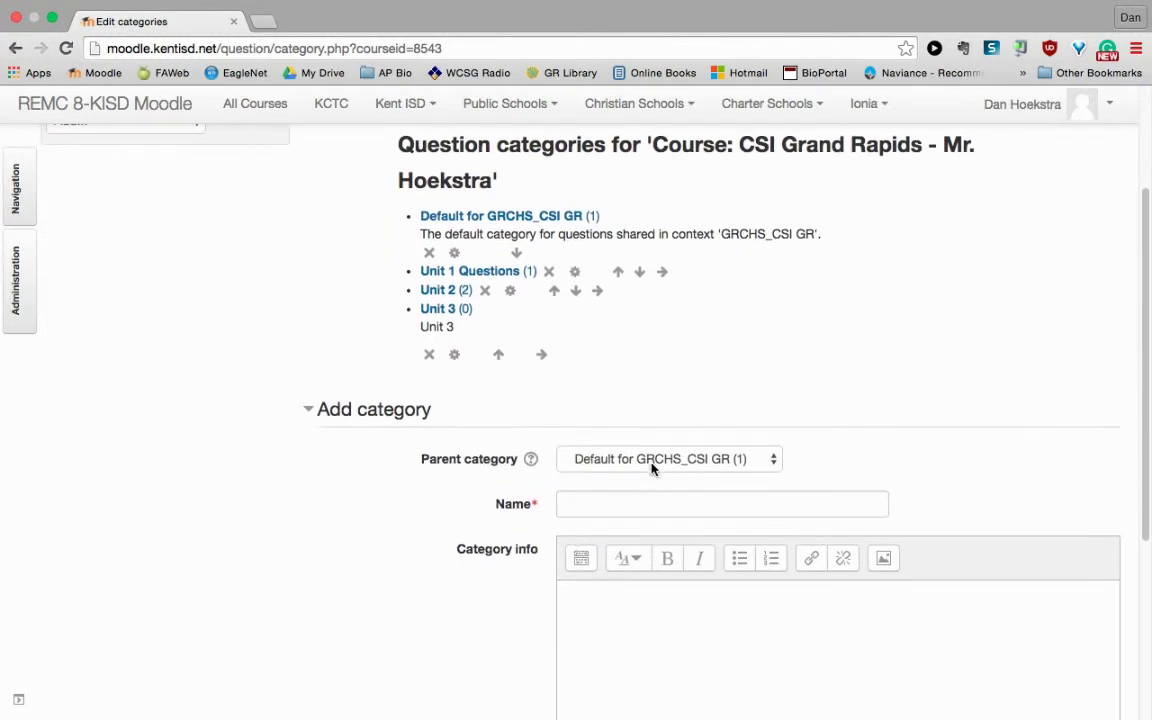
click(656, 462)
click(617, 511)
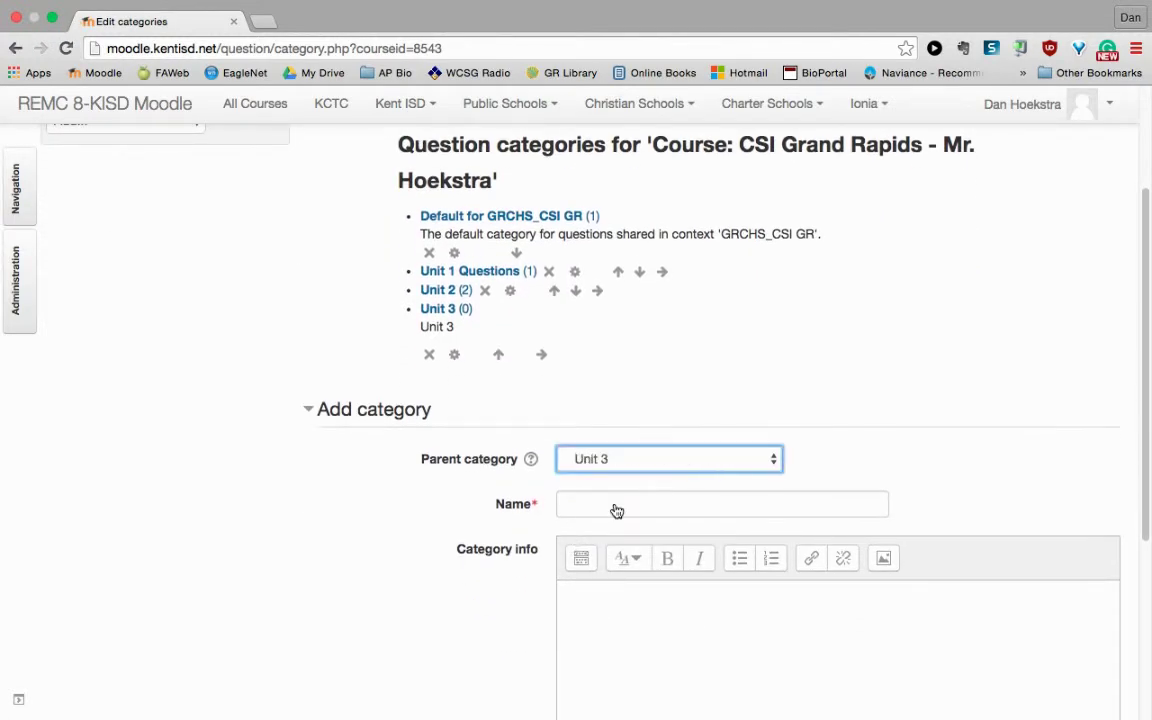
click(617, 511)
text(Lesson 3.1)
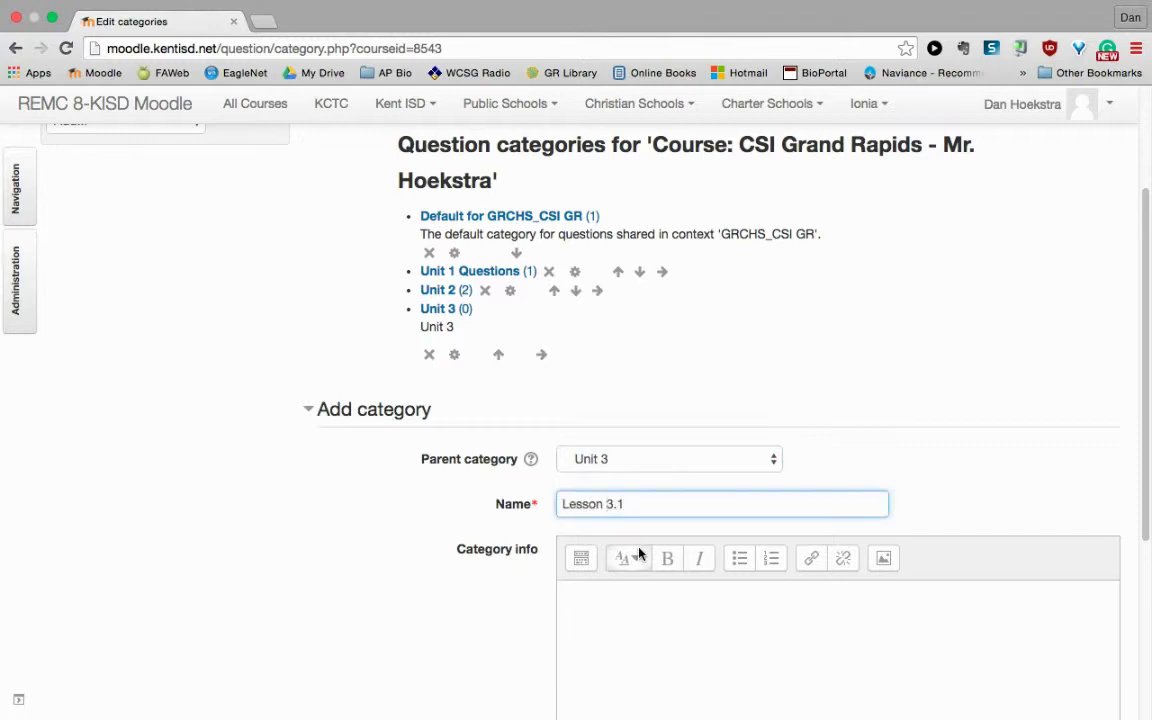
click(648, 612)
text(Lesson 3.1)
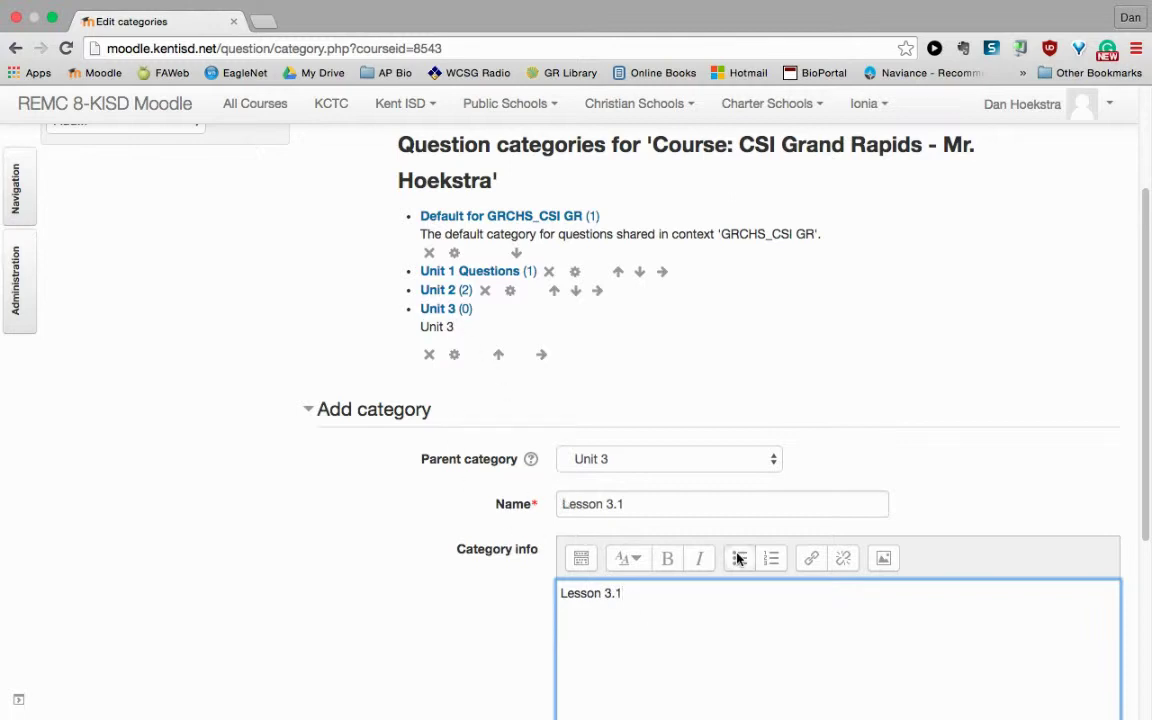
scroll(737, 558, down, 1)
scroll(737, 558, down, 2)
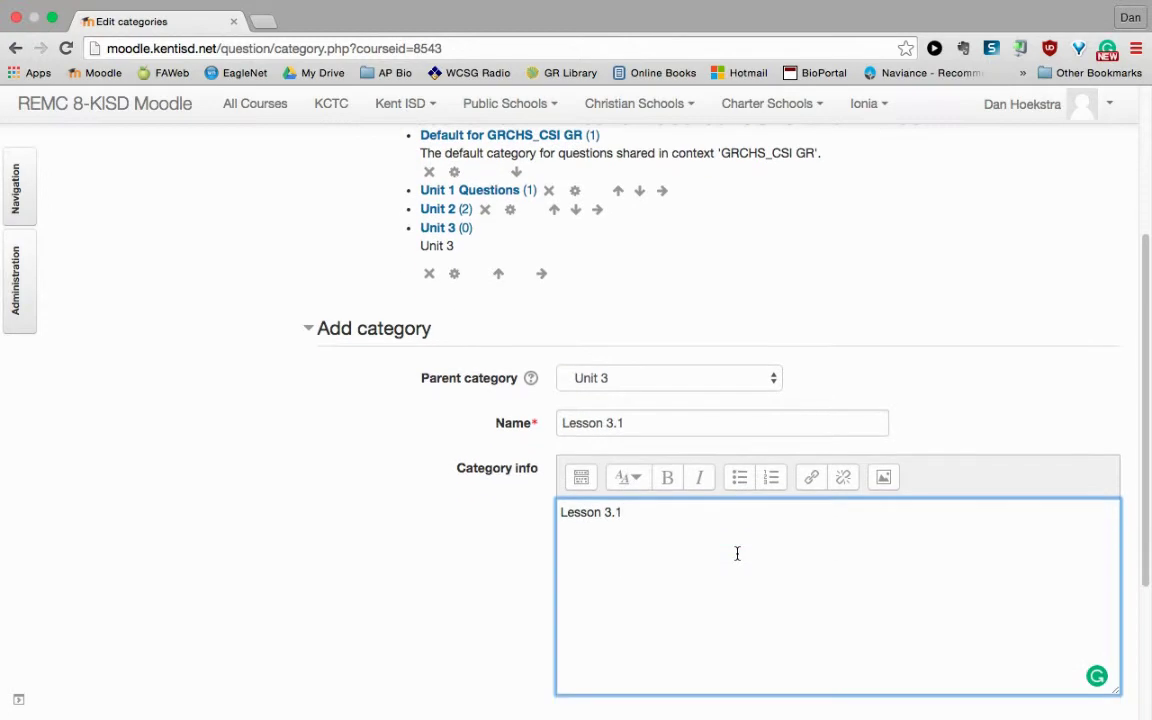
scroll(737, 553, down, 5)
click(625, 526)
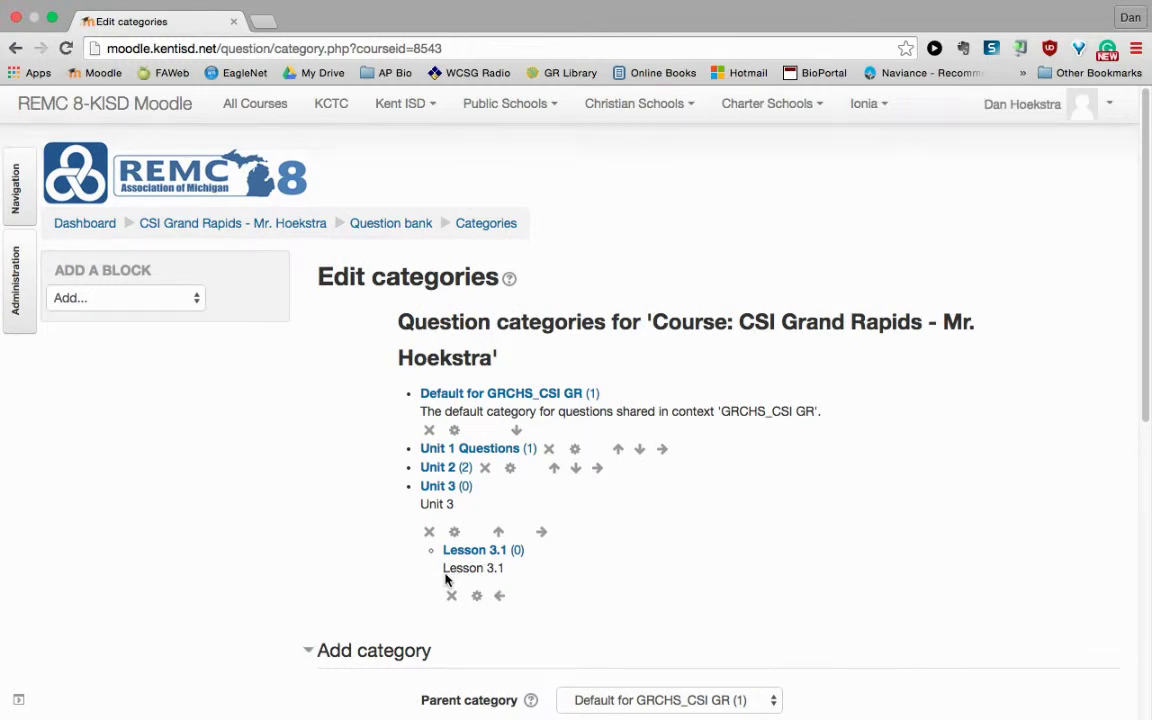
Back on the course page, start a new Quiz in Topic 3 from the activity chooser.
click(228, 232)
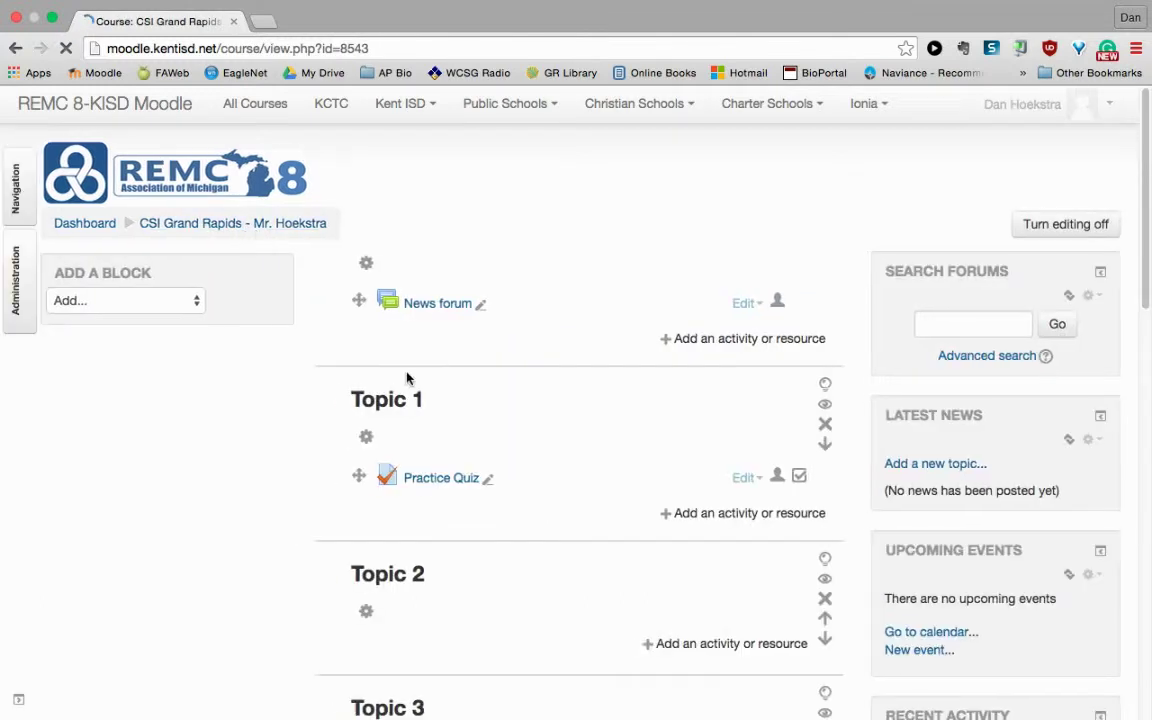
scroll(520, 436, down, 4)
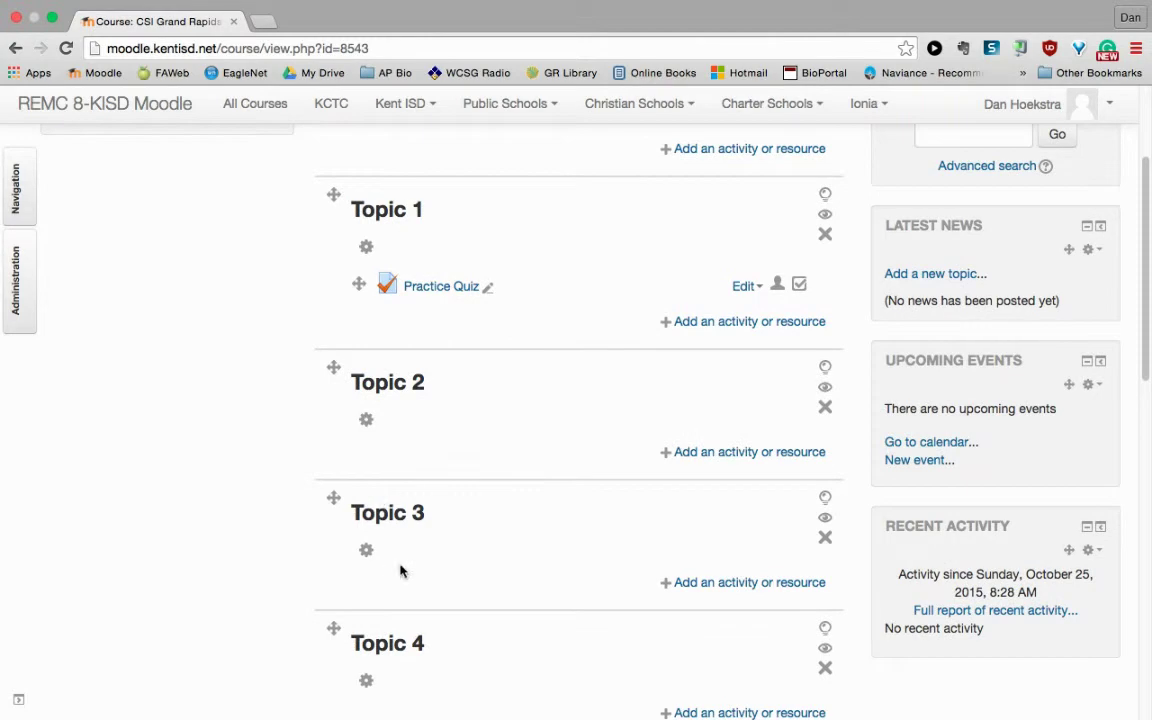
click(694, 584)
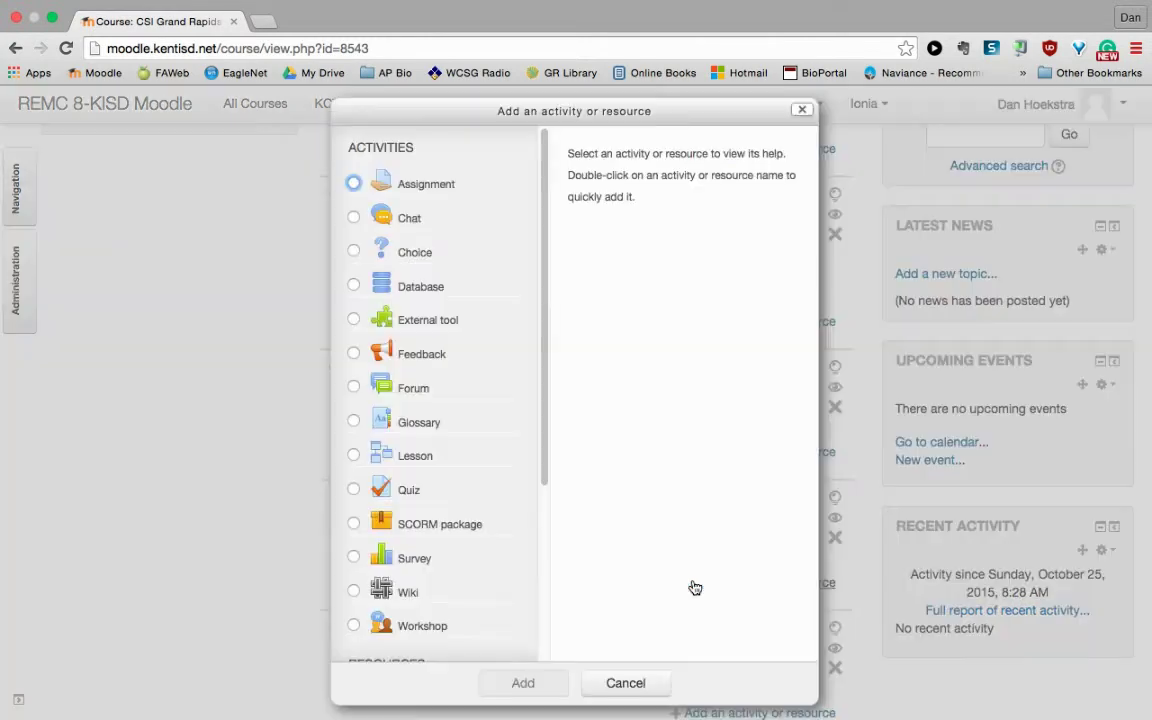
click(355, 490)
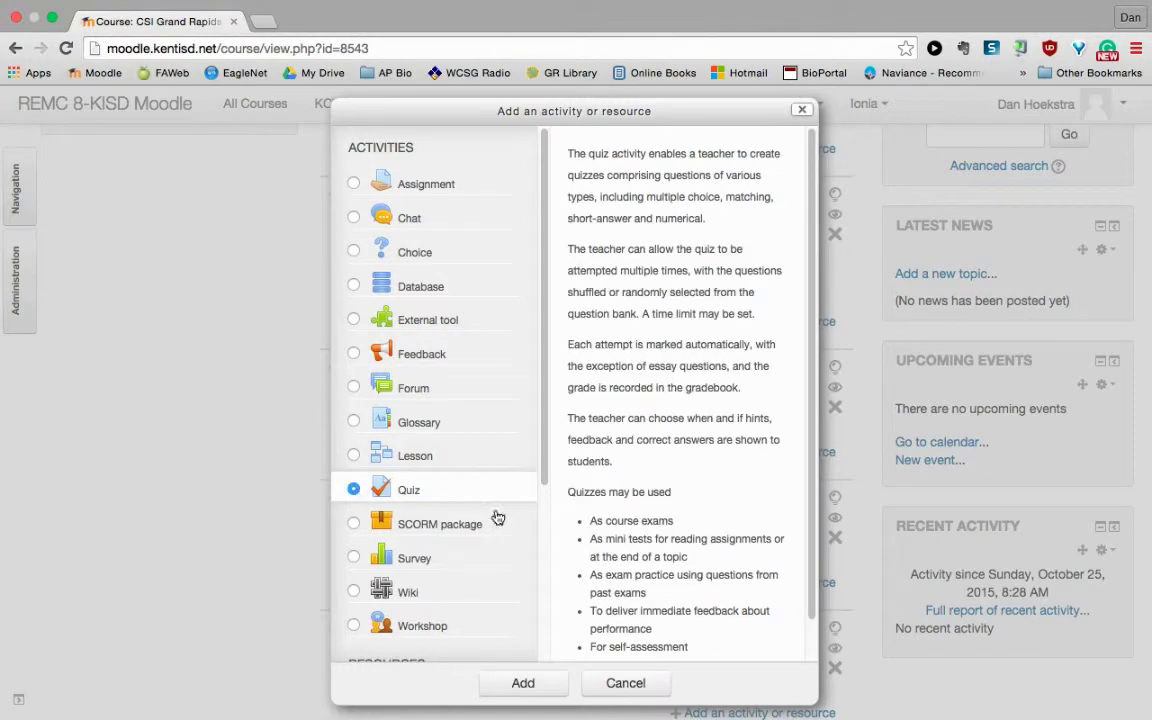
scroll(634, 535, down, 1)
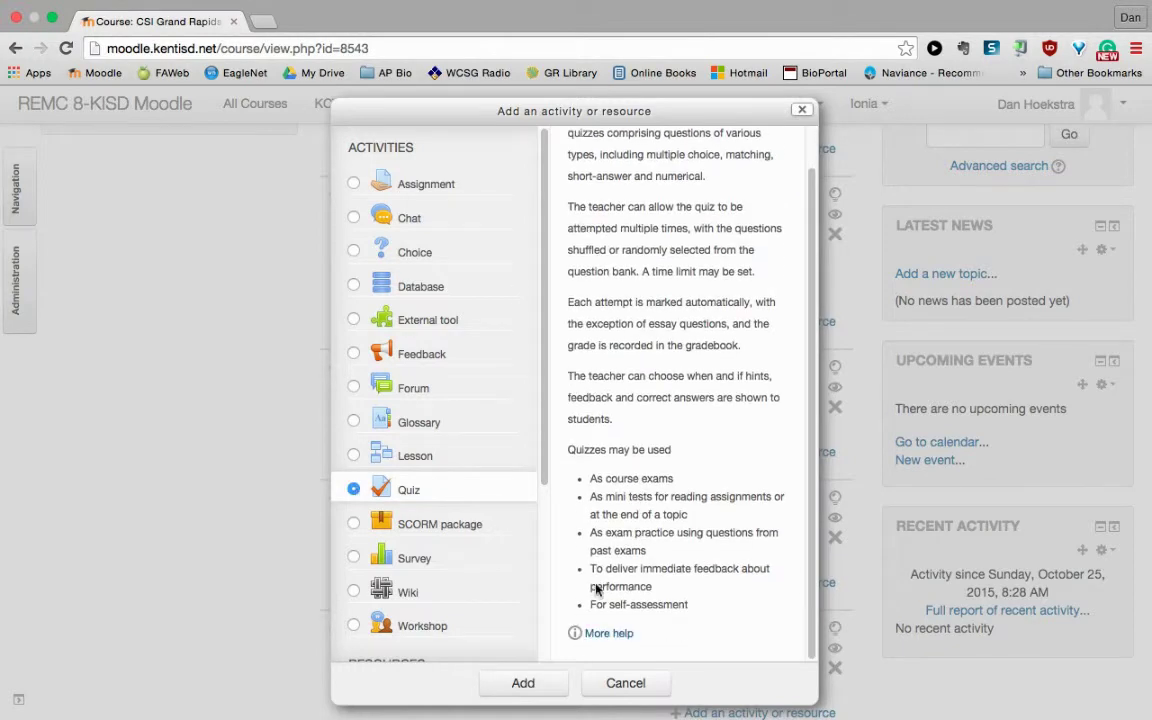
click(544, 681)
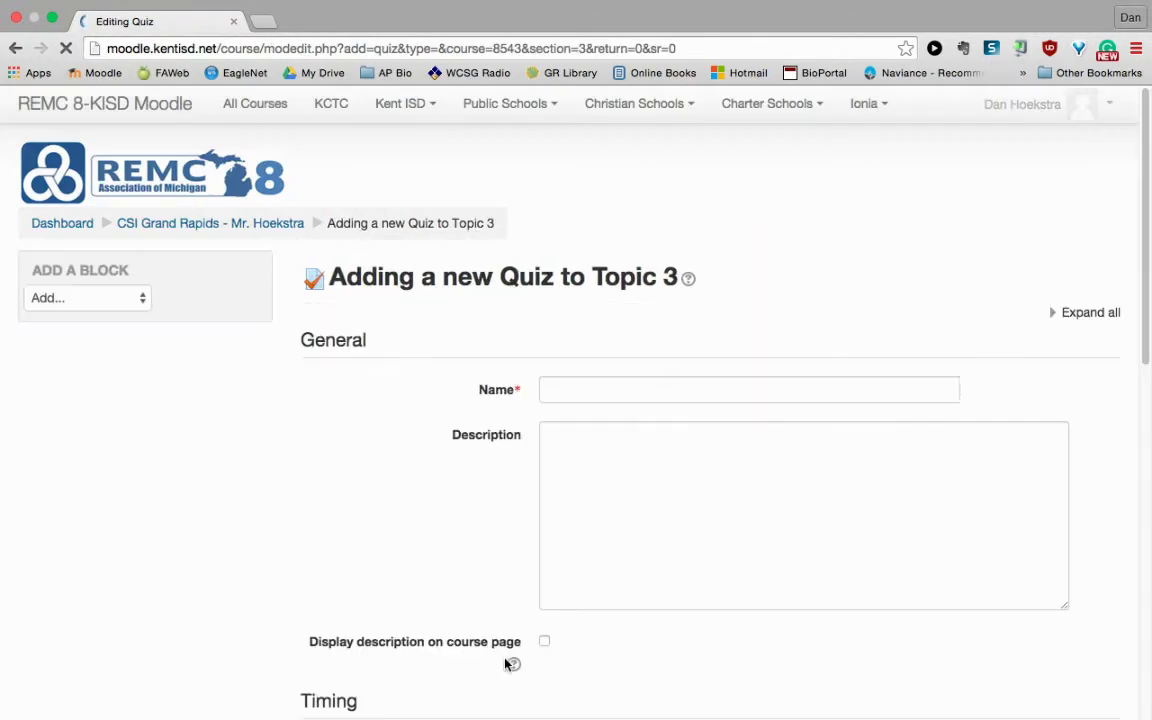
Name the quiz 'Lesson 3.1 Formative Checkpoint' and paste that name into its description.
scroll(558, 541, down, 2)
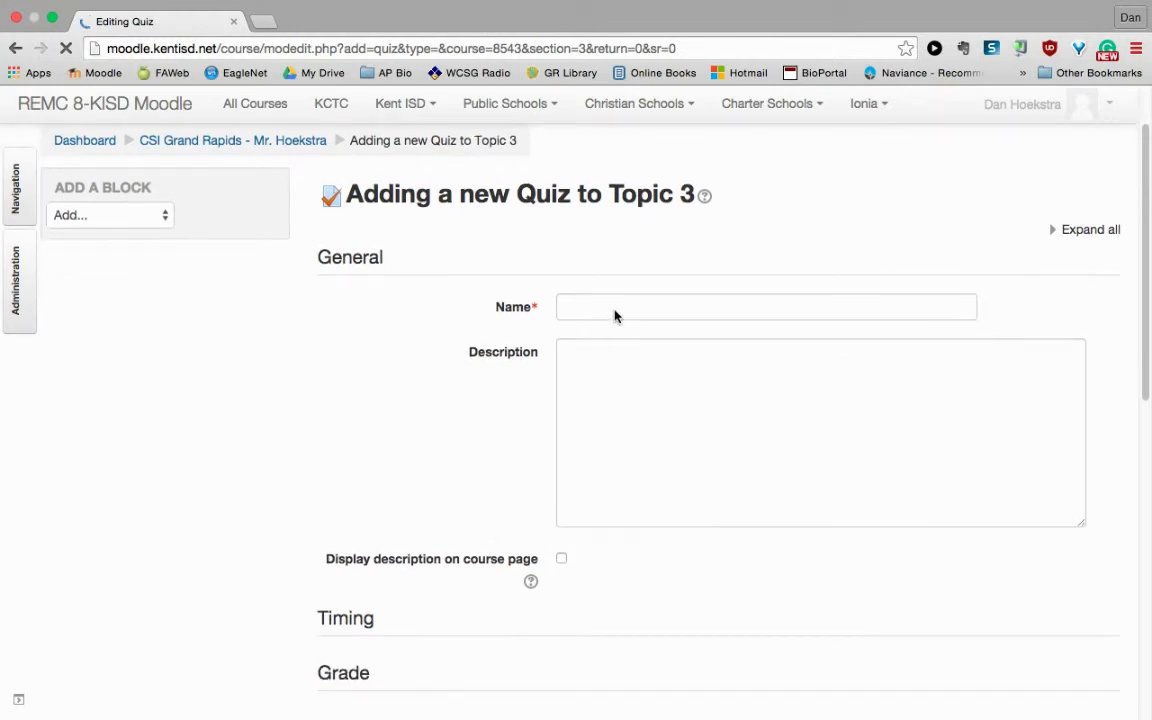
text(Lesson 3.1)
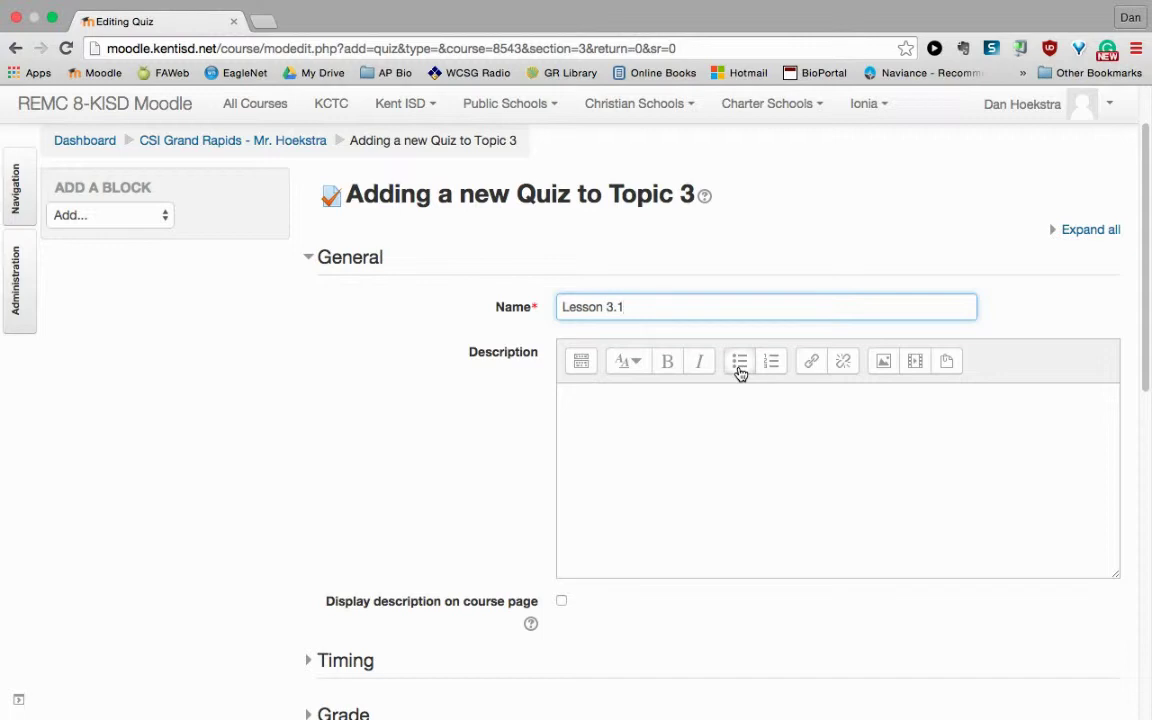
text( Formative Checkpoint)
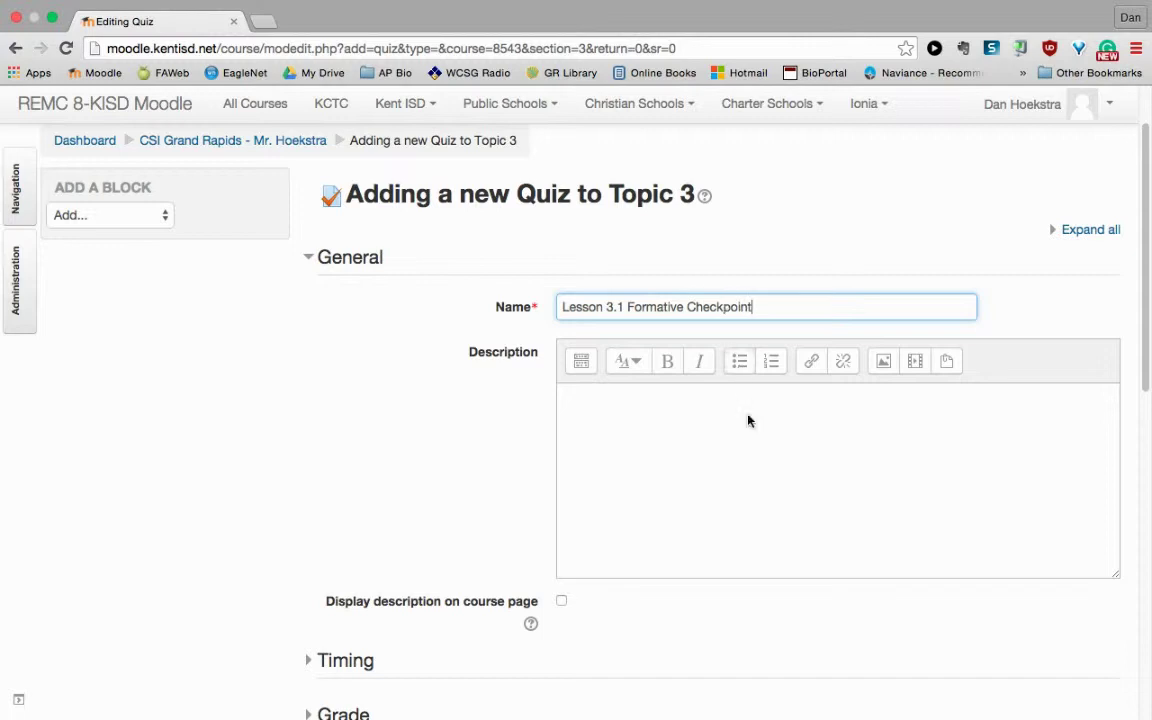
drag(756, 309, 555, 310)
key(ctrl+c)
click(620, 396)
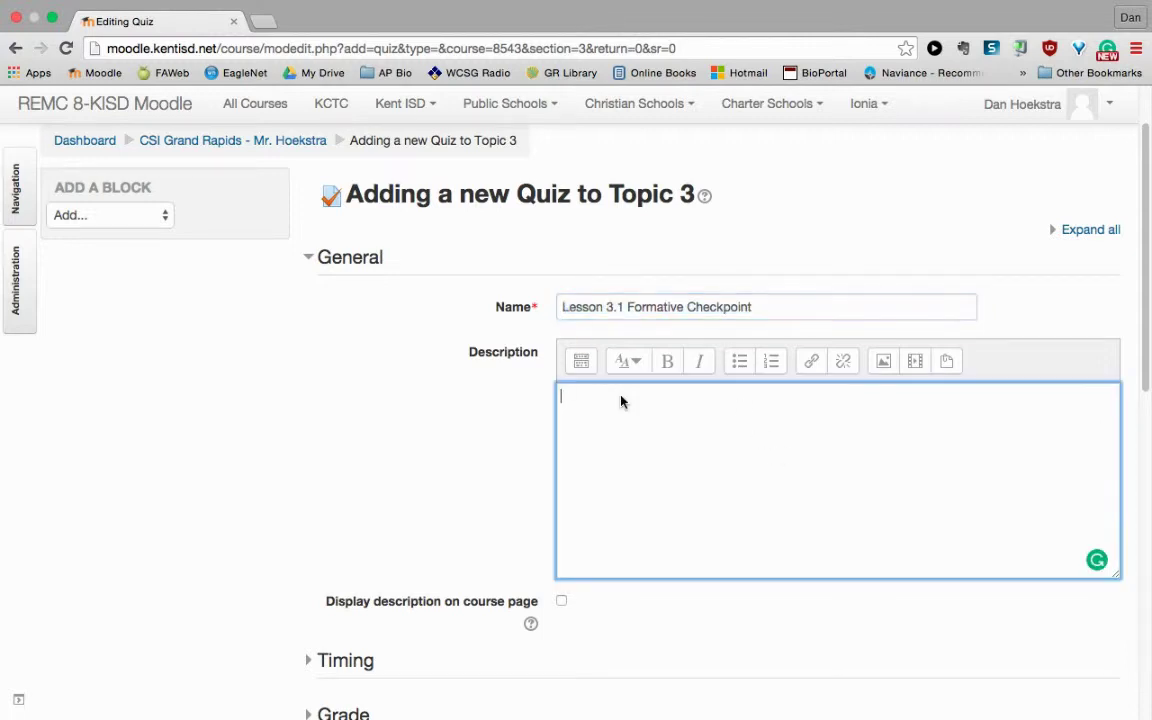
key(ctrl+v)
Review the Timing, Grade and Layout sections, keeping all questions on one page.
scroll(650, 511, down, 2)
scroll(607, 594, down, 2)
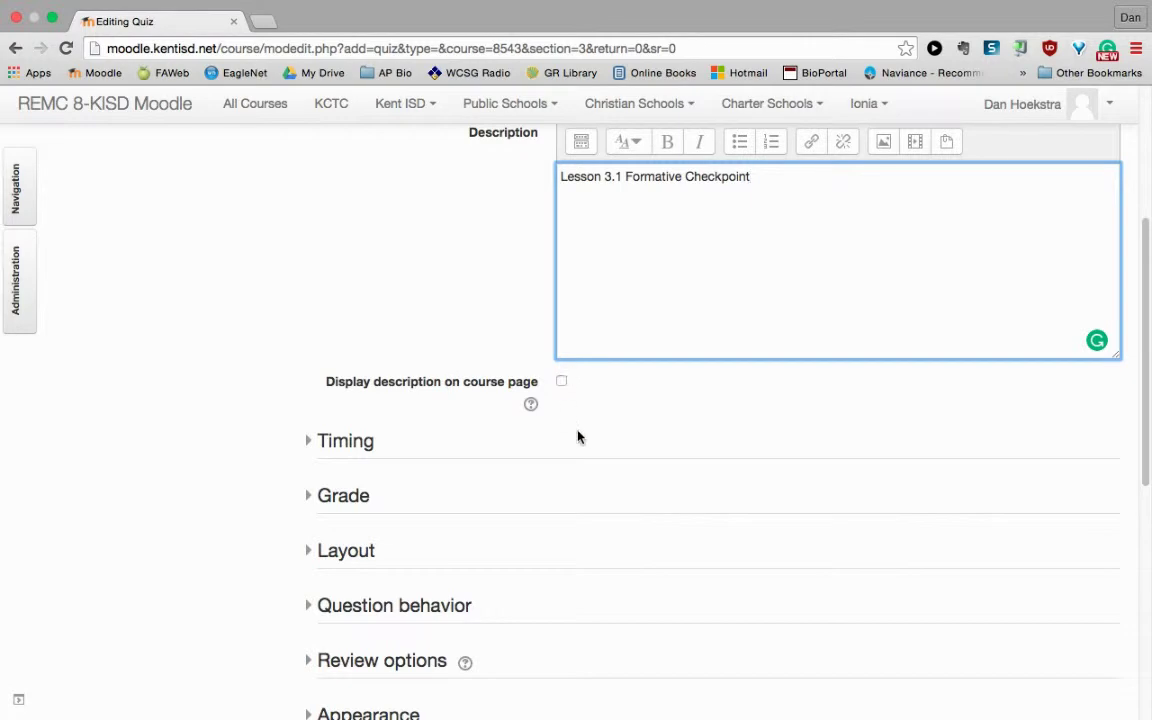
scroll(578, 437, down, 1)
scroll(578, 437, down, 4)
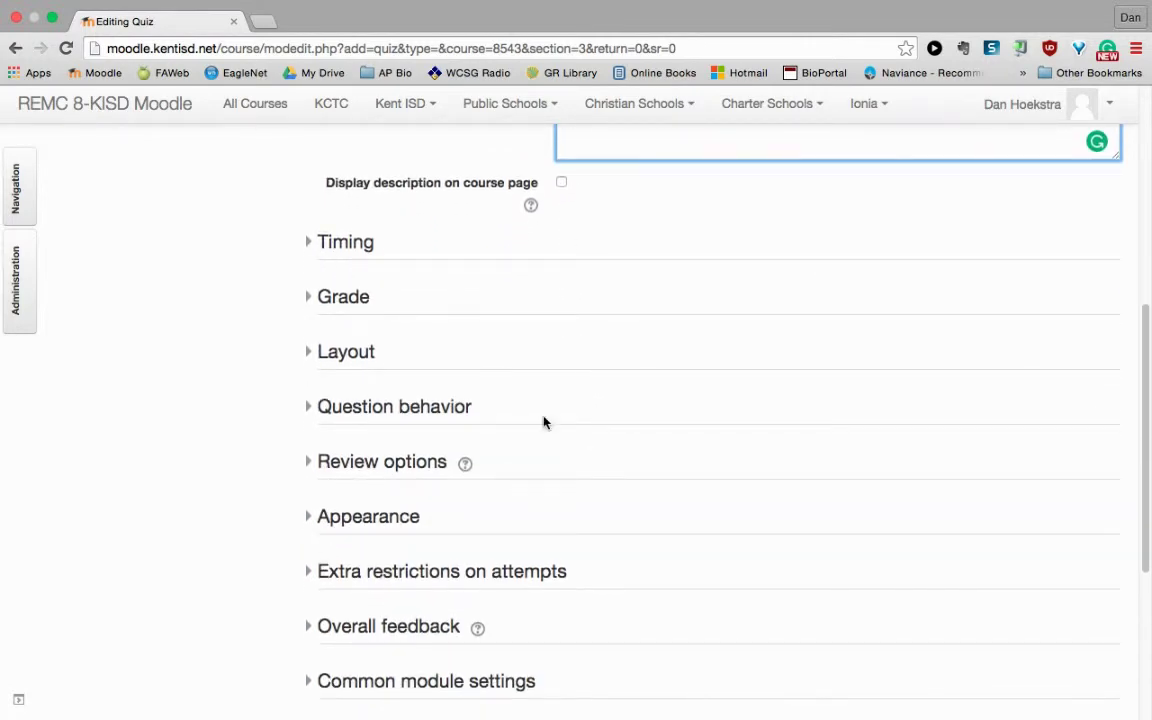
click(307, 240)
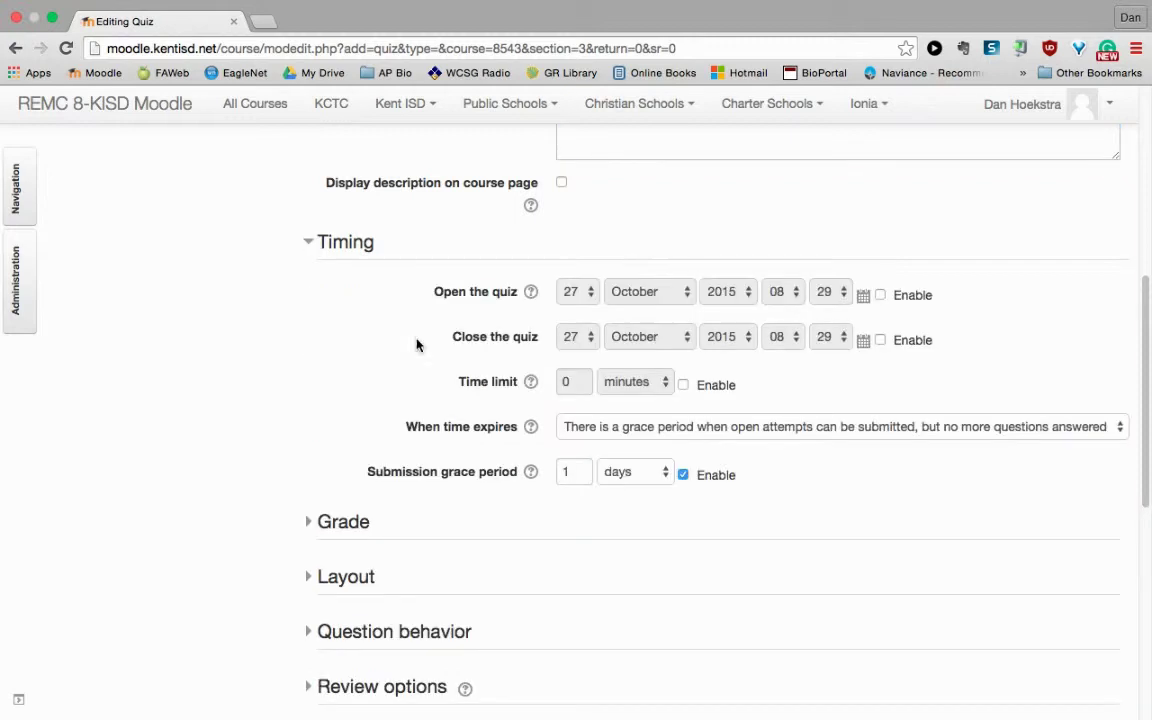
scroll(481, 454, down, 2)
scroll(481, 455, down, 3)
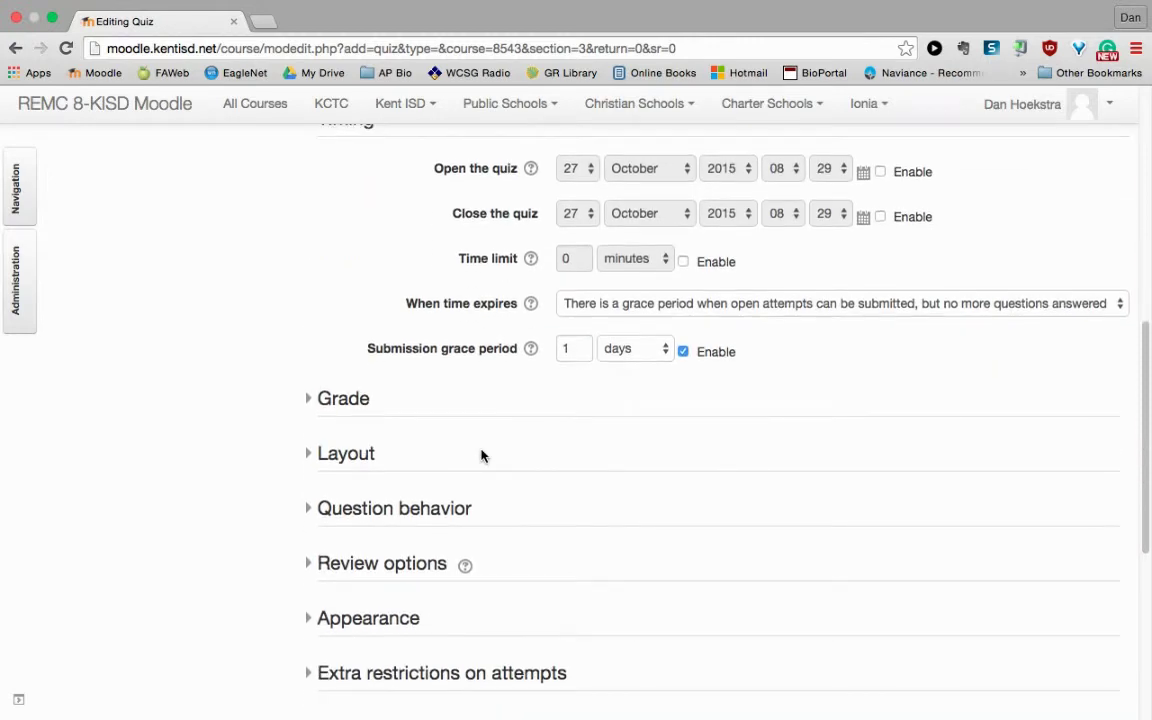
click(309, 319)
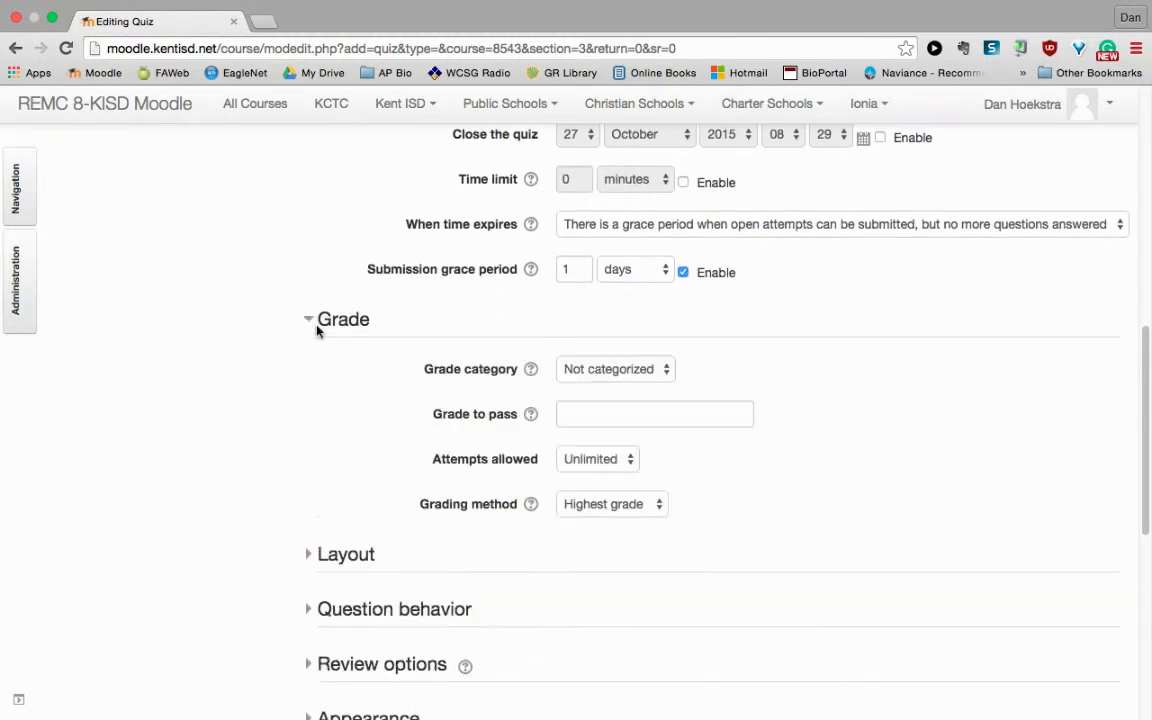
scroll(347, 362, down, 4)
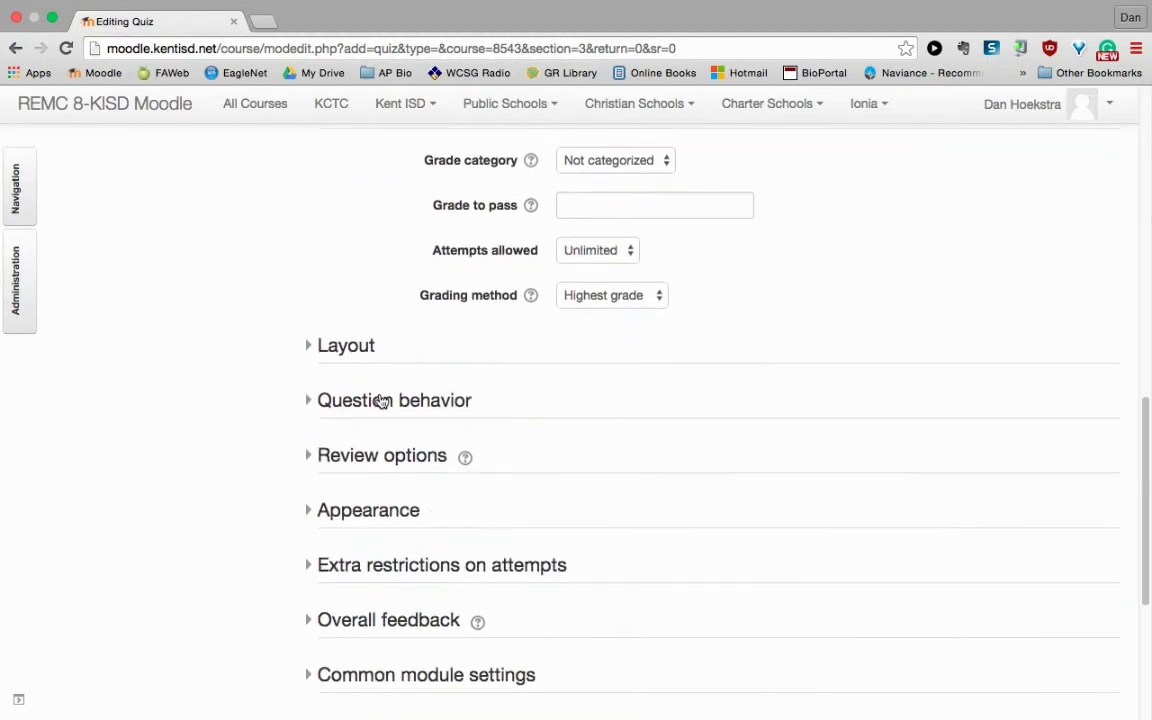
click(308, 345)
scroll(388, 437, down, 1)
scroll(388, 437, down, 2)
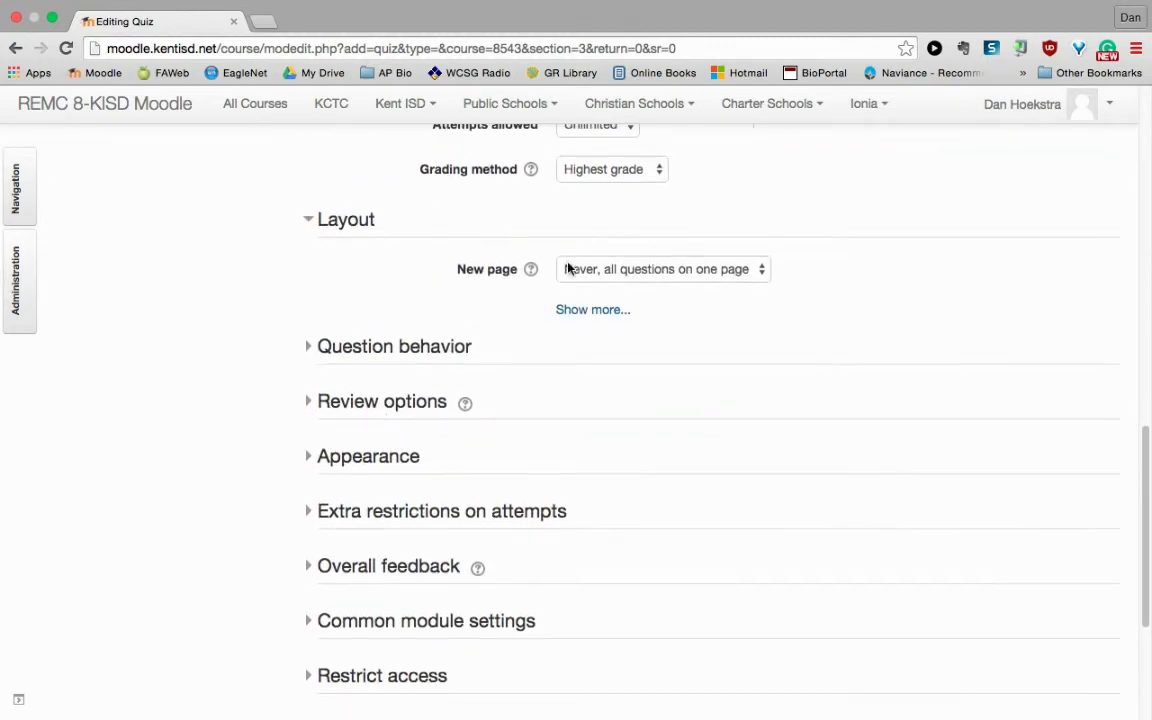
click(758, 276)
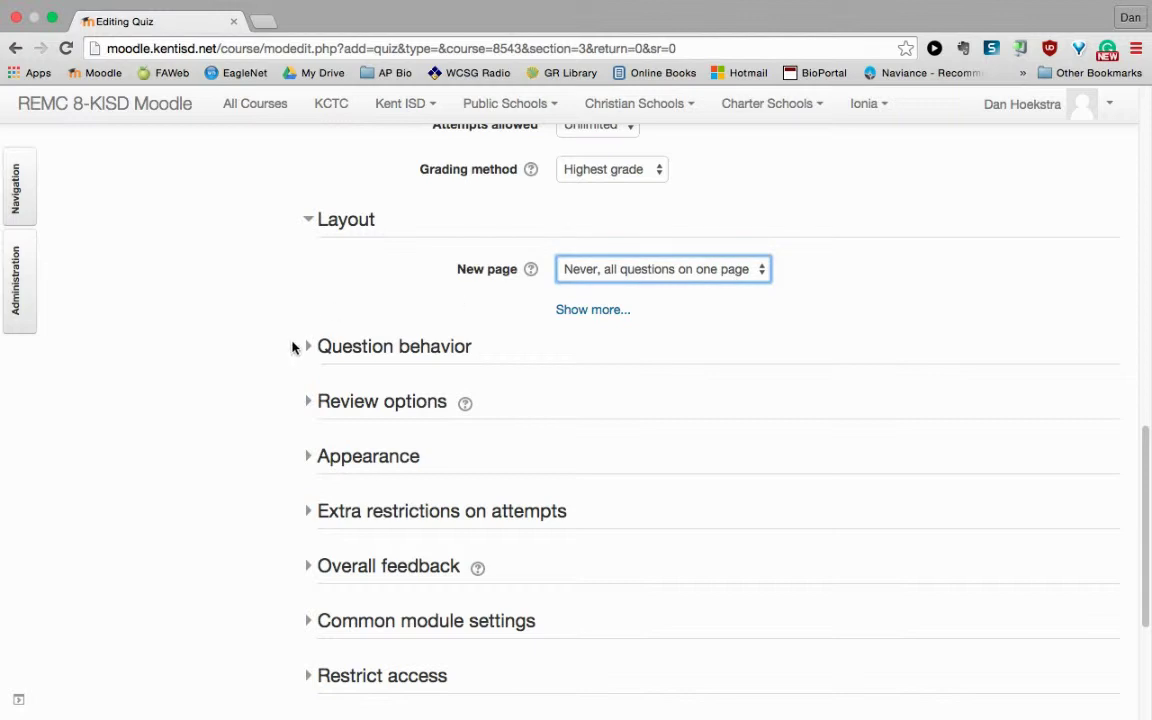
scroll(336, 429, down, 5)
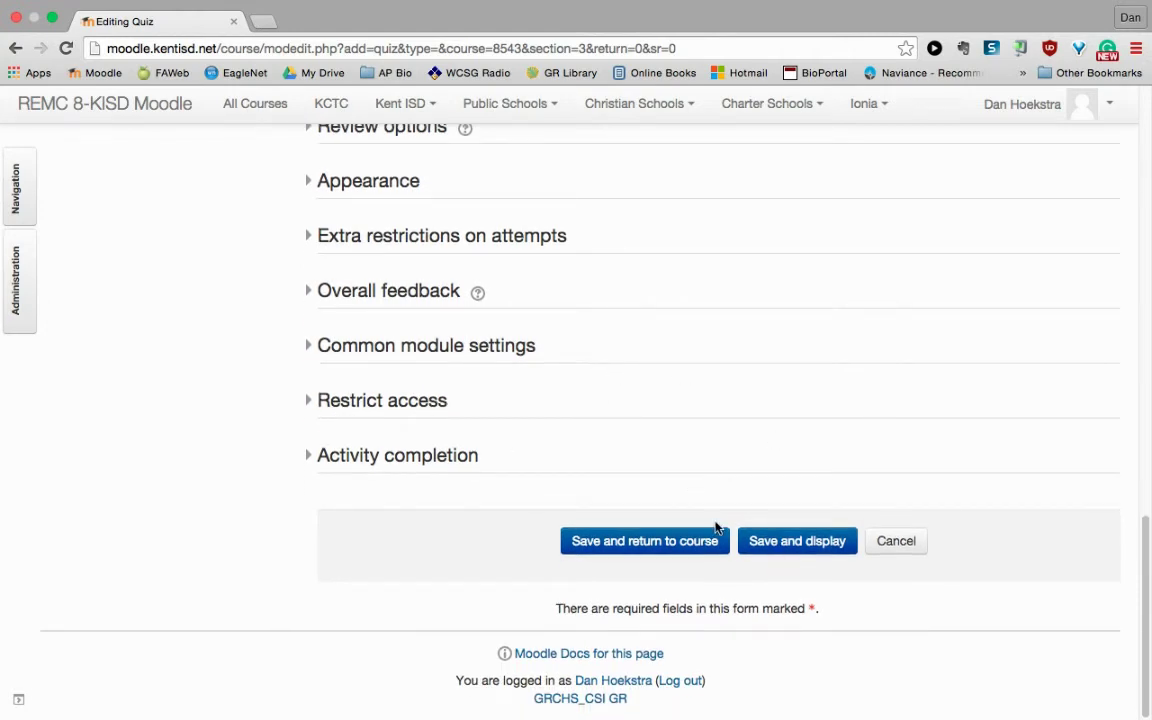
Save the quiz and open its Edit quiz page, showing 0 questions and 10.00 maximum grade.
click(797, 541)
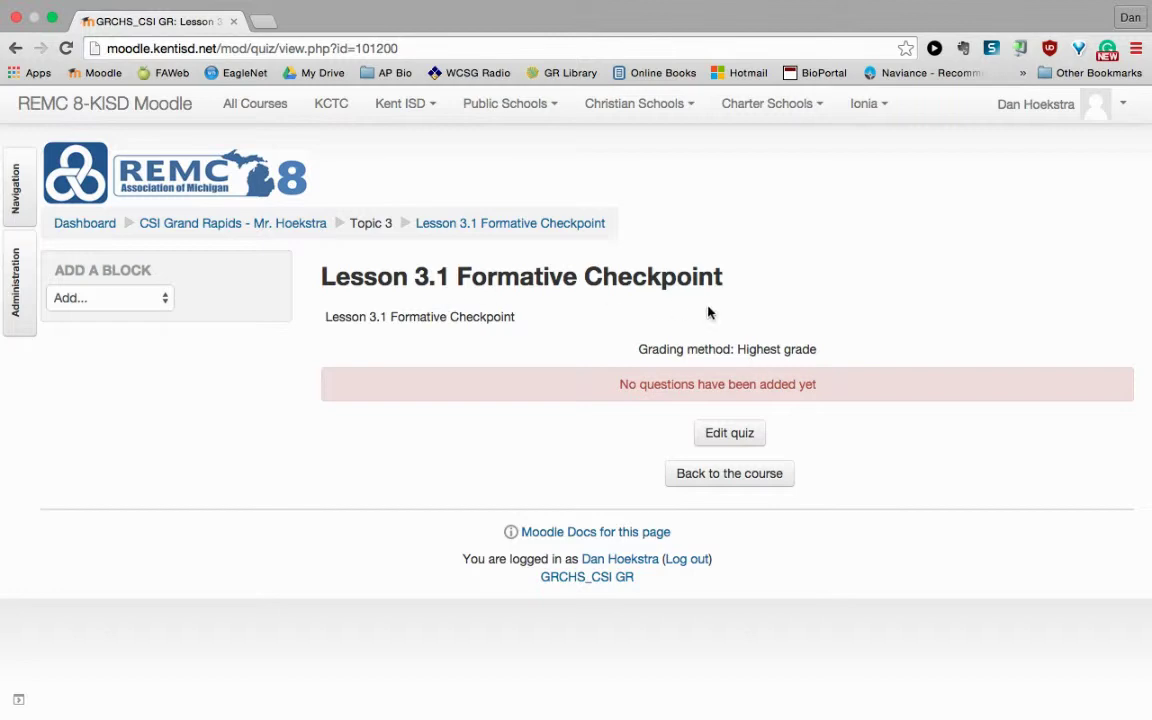
click(740, 433)
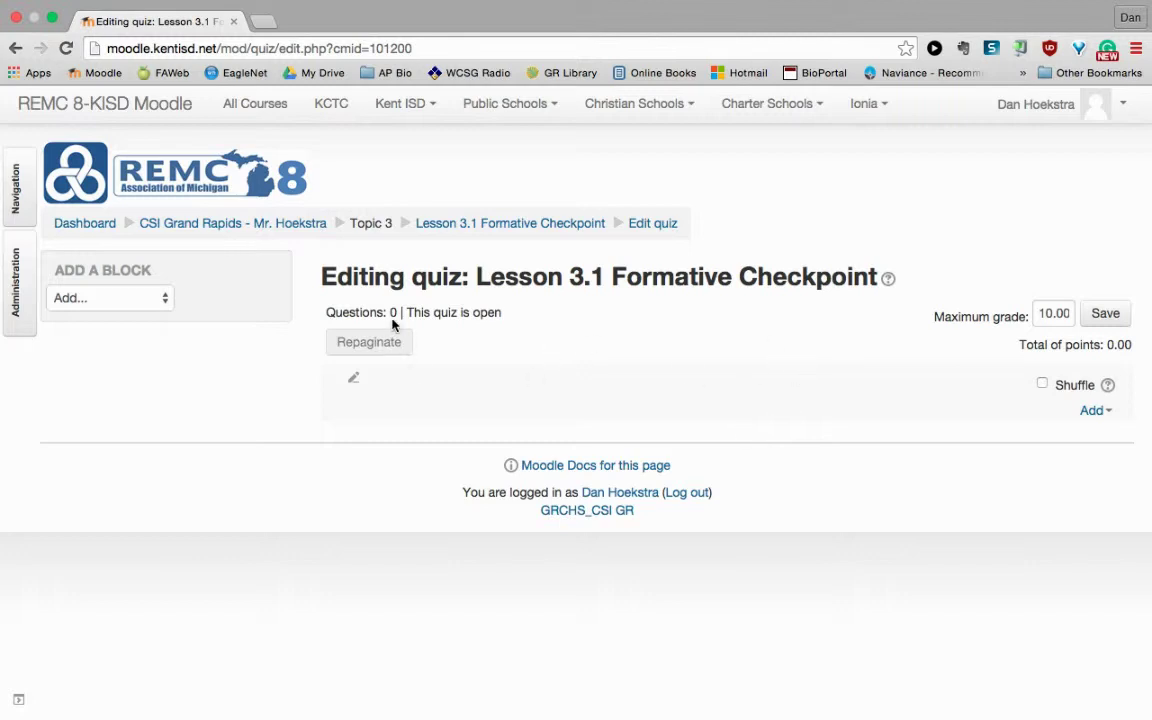
Add a new question to the quiz, choosing the Multiple choice question type.
click(1108, 411)
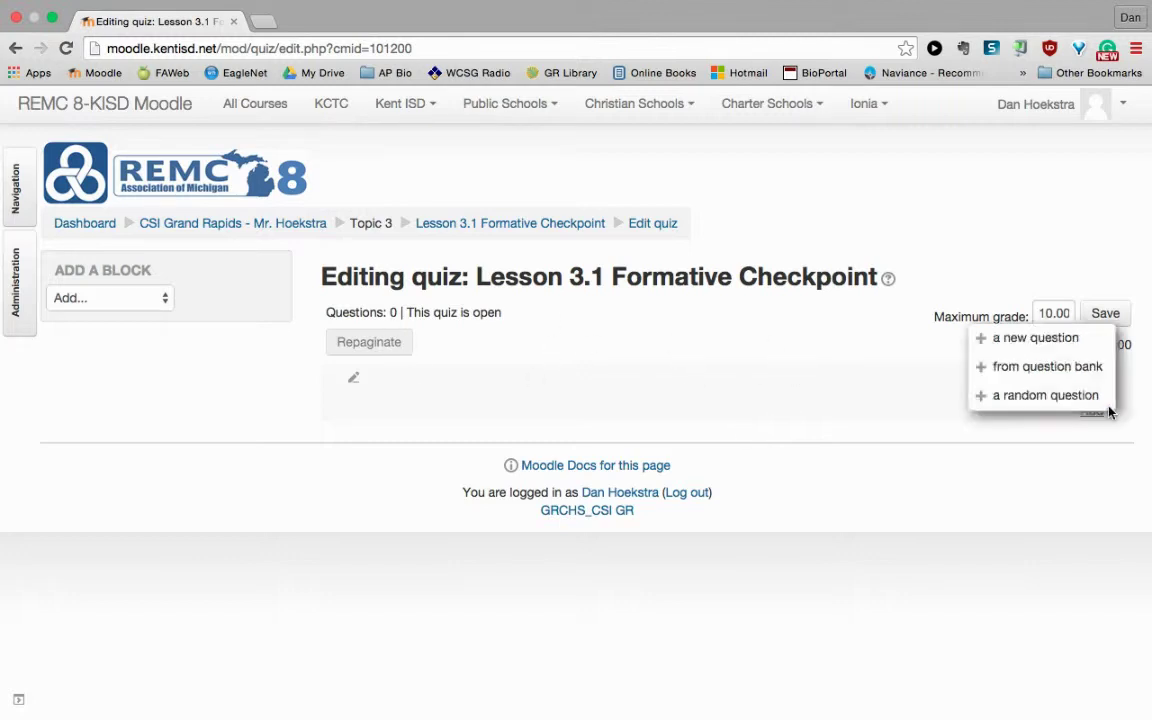
click(1020, 342)
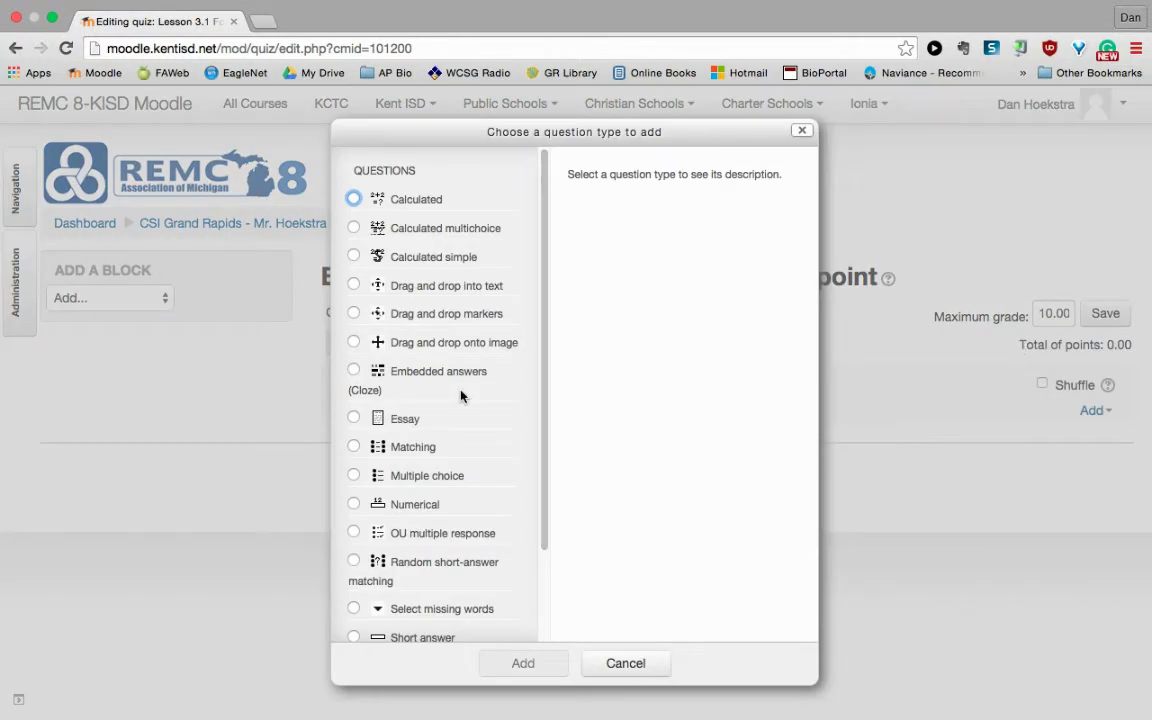
scroll(463, 395, down, 1)
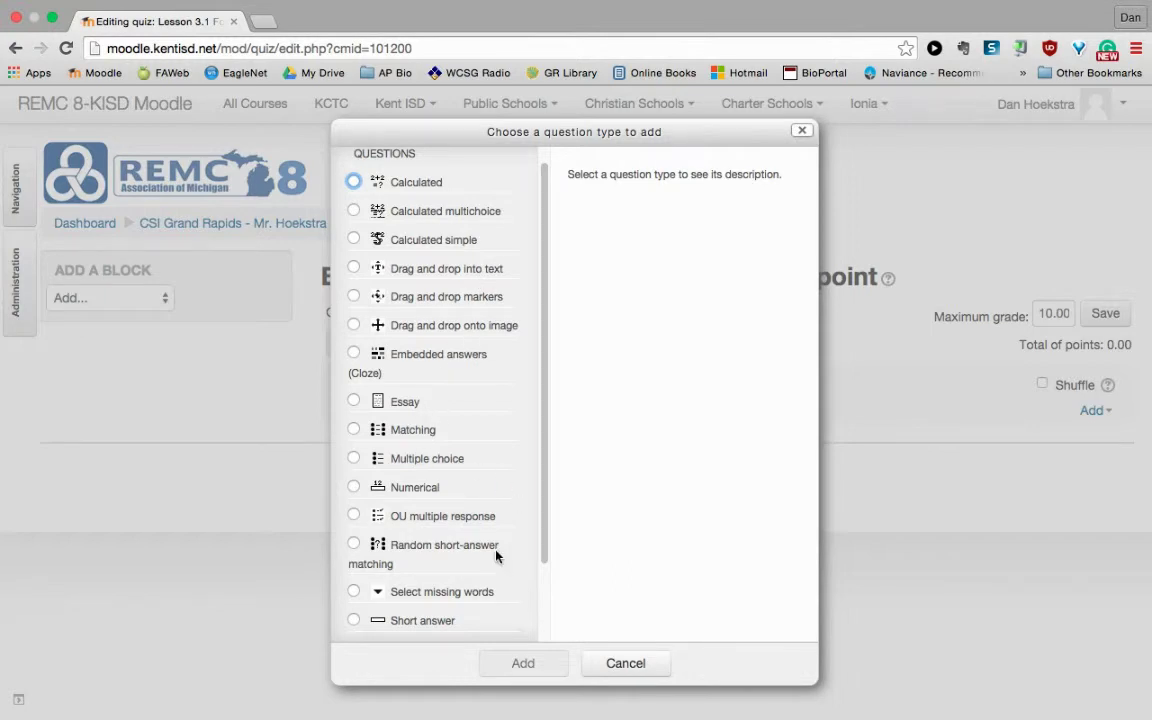
scroll(500, 555, down, 4)
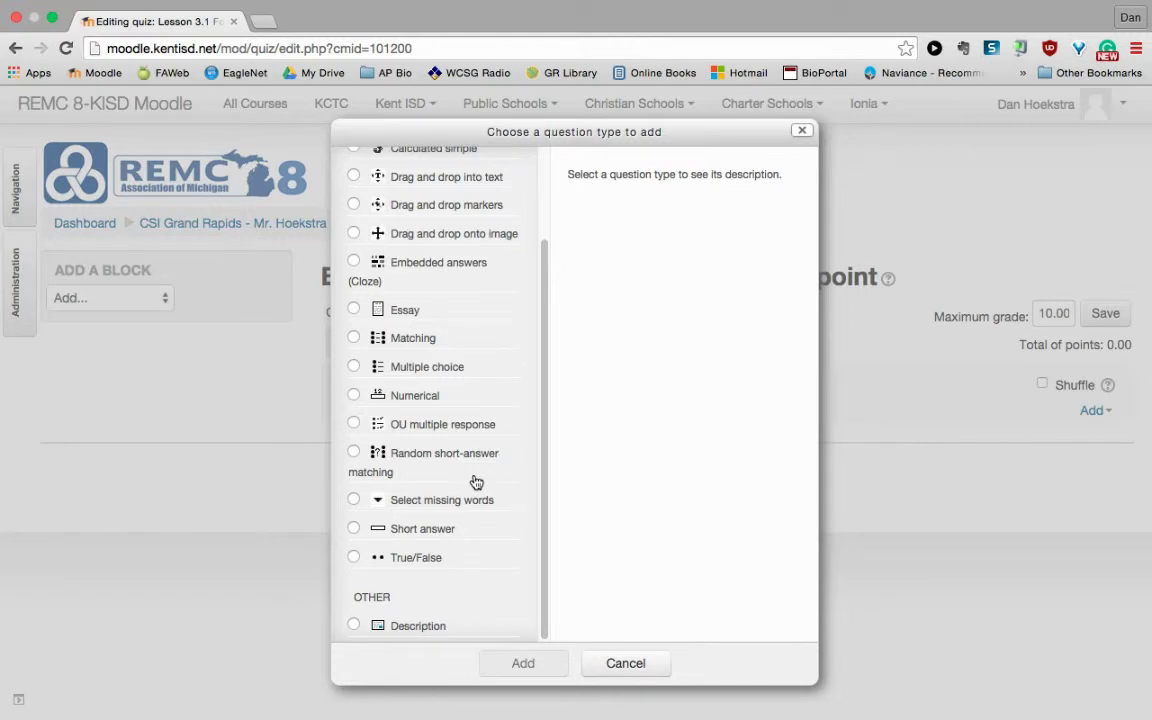
scroll(476, 480, up, 2)
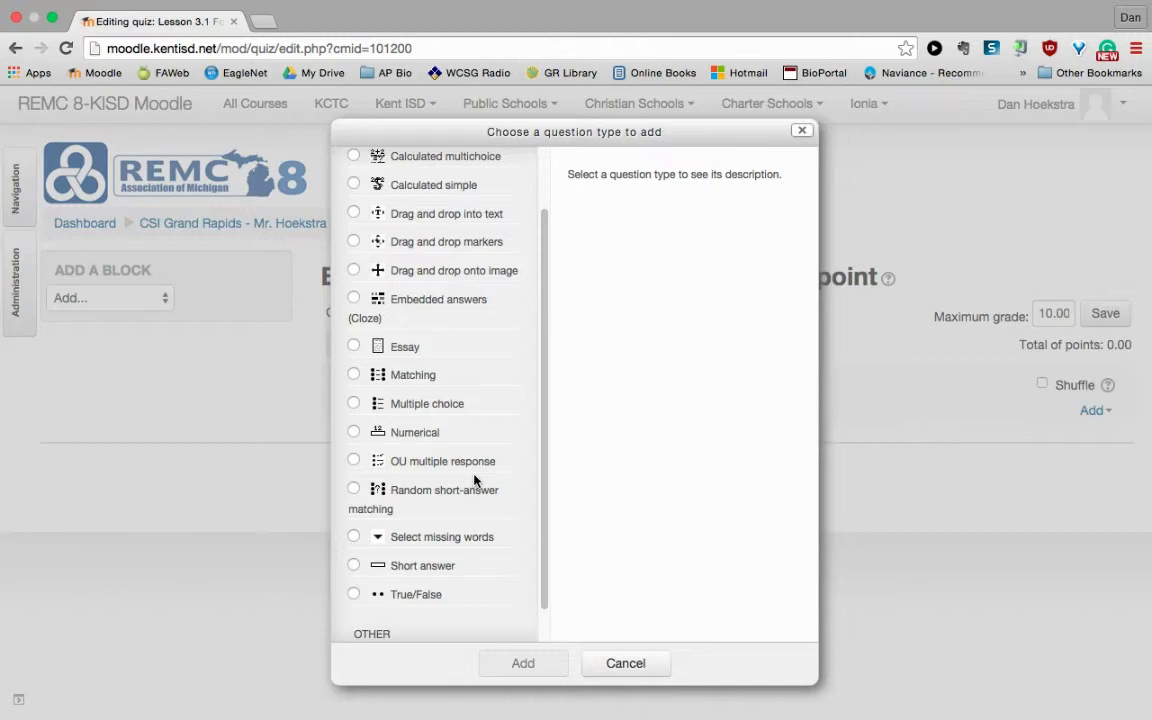
click(407, 404)
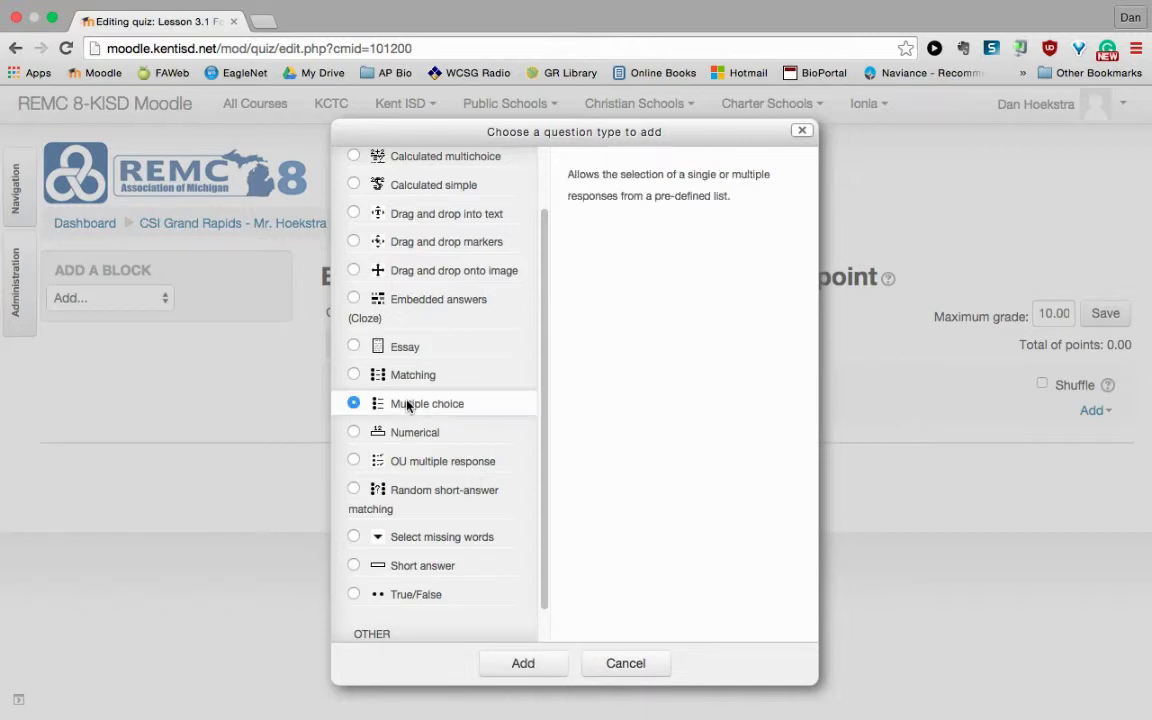
click(525, 663)
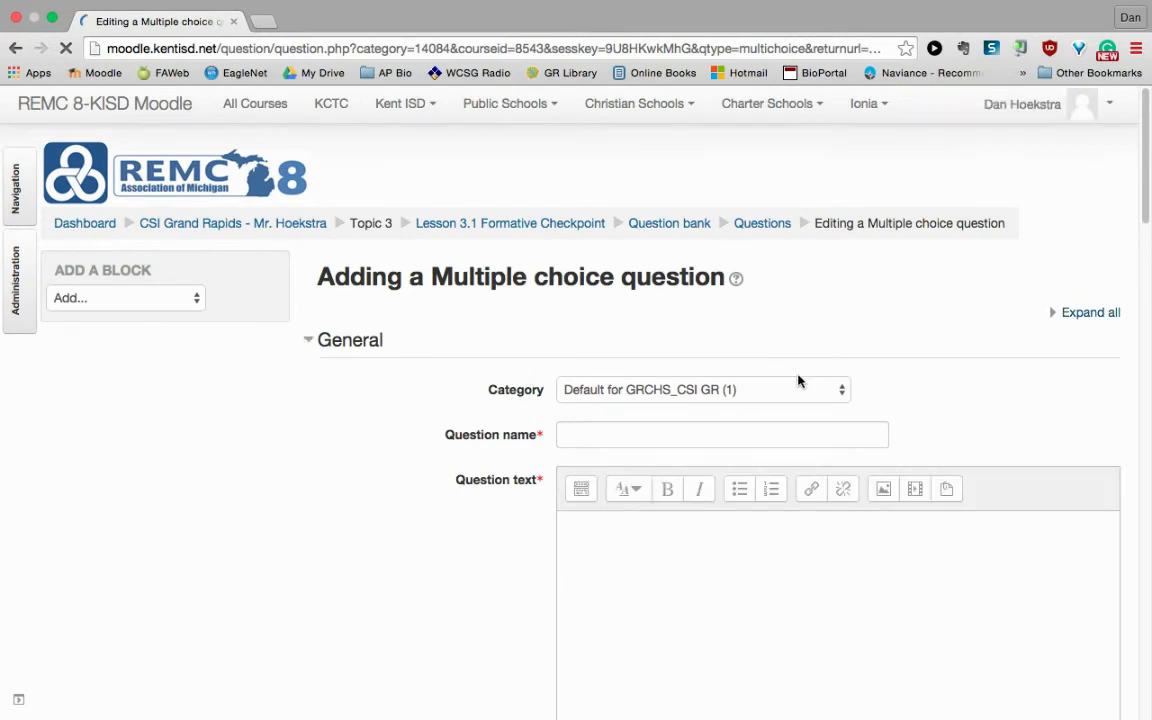
File the question under the Lesson 3.1 category and name it 'Question 1'.
click(843, 391)
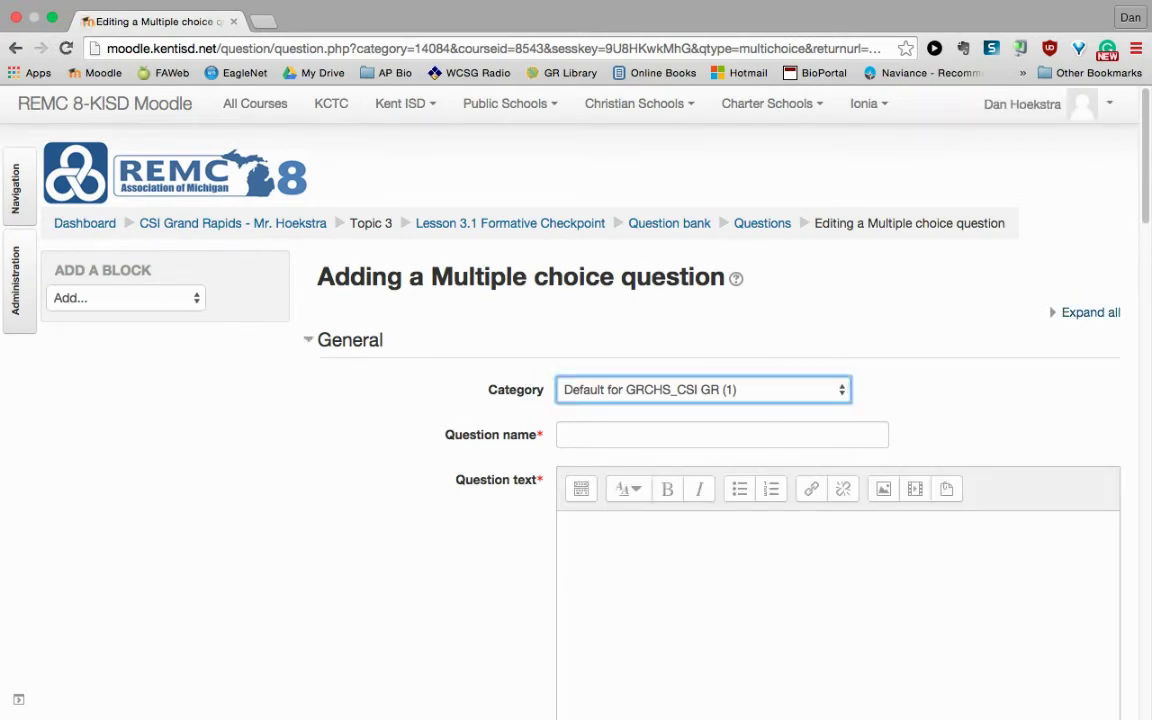
click(622, 459)
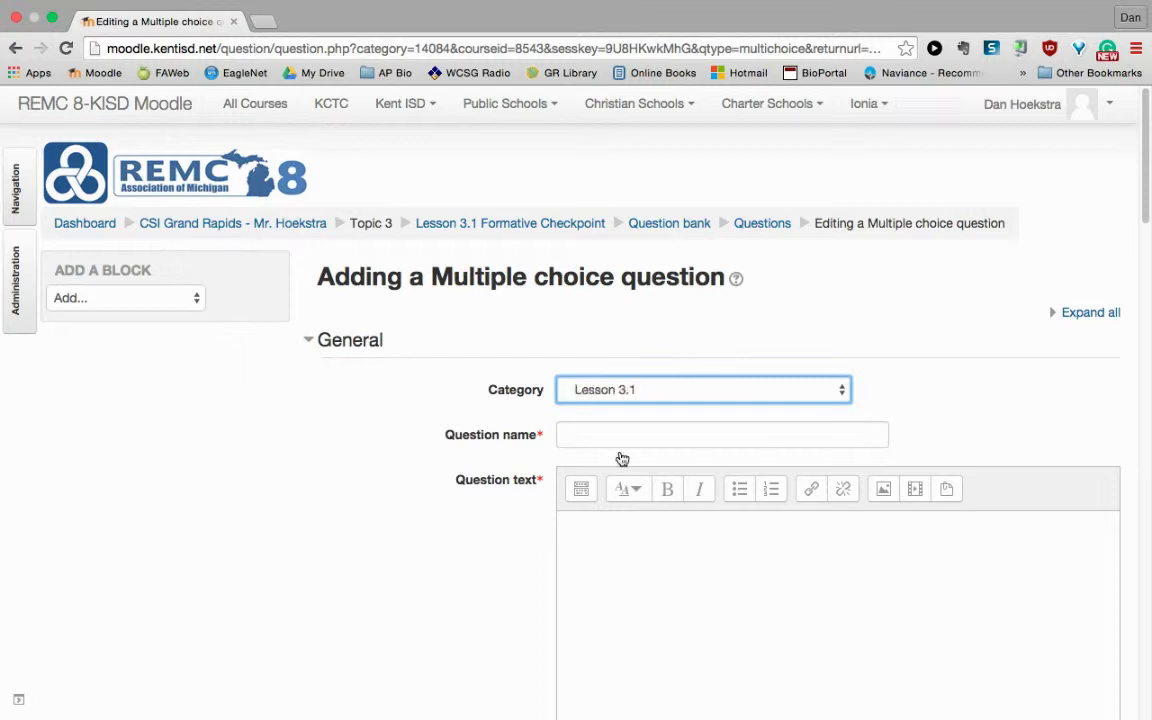
click(622, 441)
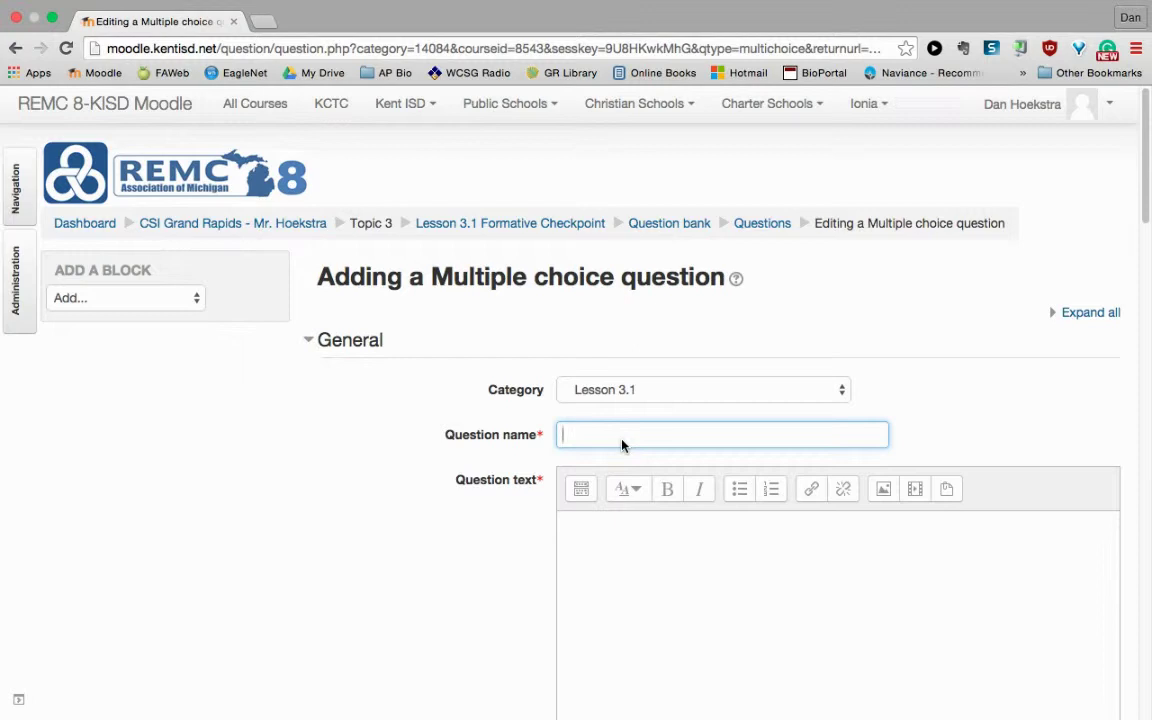
text(Question 1)
Enter the question text 'How many sig figs are in 0.1230?'.
click(632, 524)
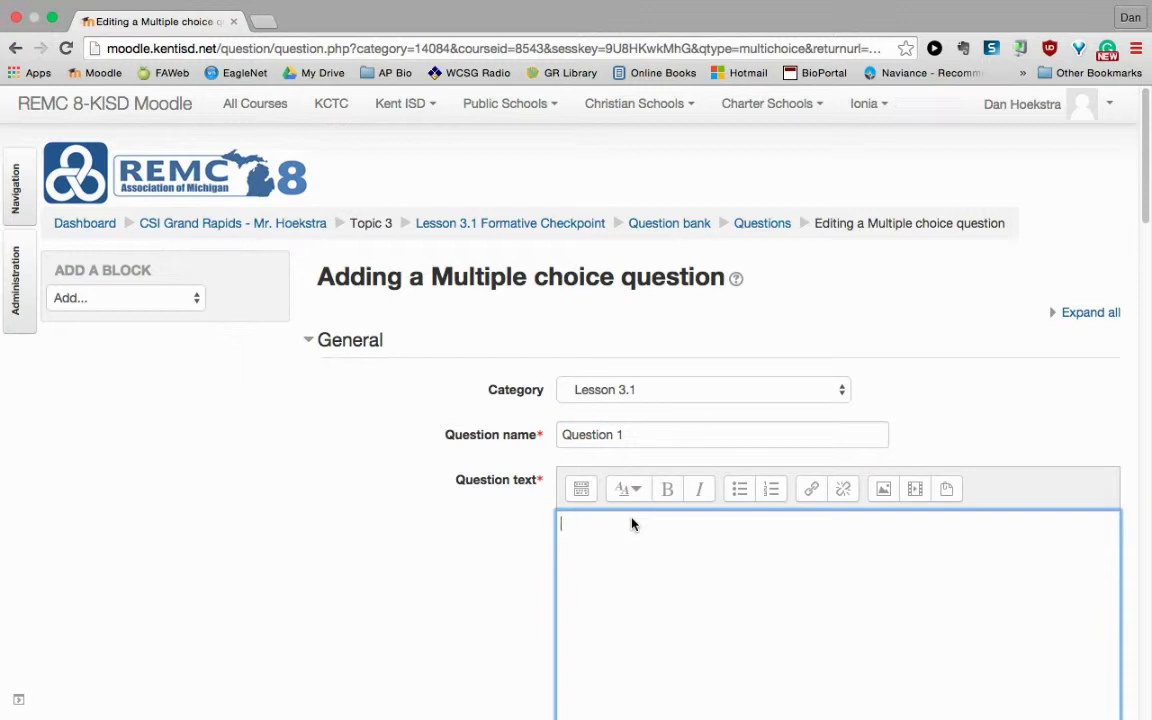
text(How)
text(how)
key(BackSpace)
key(BackSpace)
key(BackSpace)
key(BackSpace)
text(many)
key(BackSpace)
key(BackSpace)
key(BackSpace)
key(BackSpace)
key(BackSpace)
text(w mman)
key(BackSpace)
key(BackSpace)
key(BackSpace)
text(ay)
key(BackSpace)
text(ny sq f)
text(igs are in 0)
text(.123)
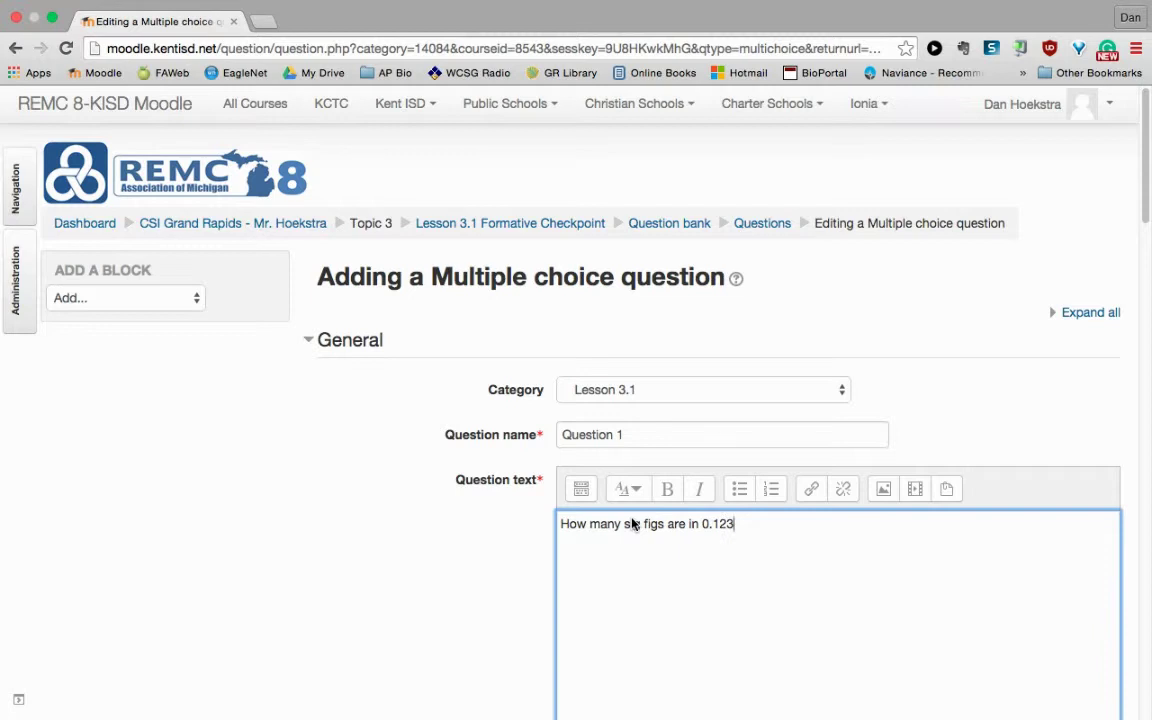
text(0?)
scroll(790, 541, down, 1)
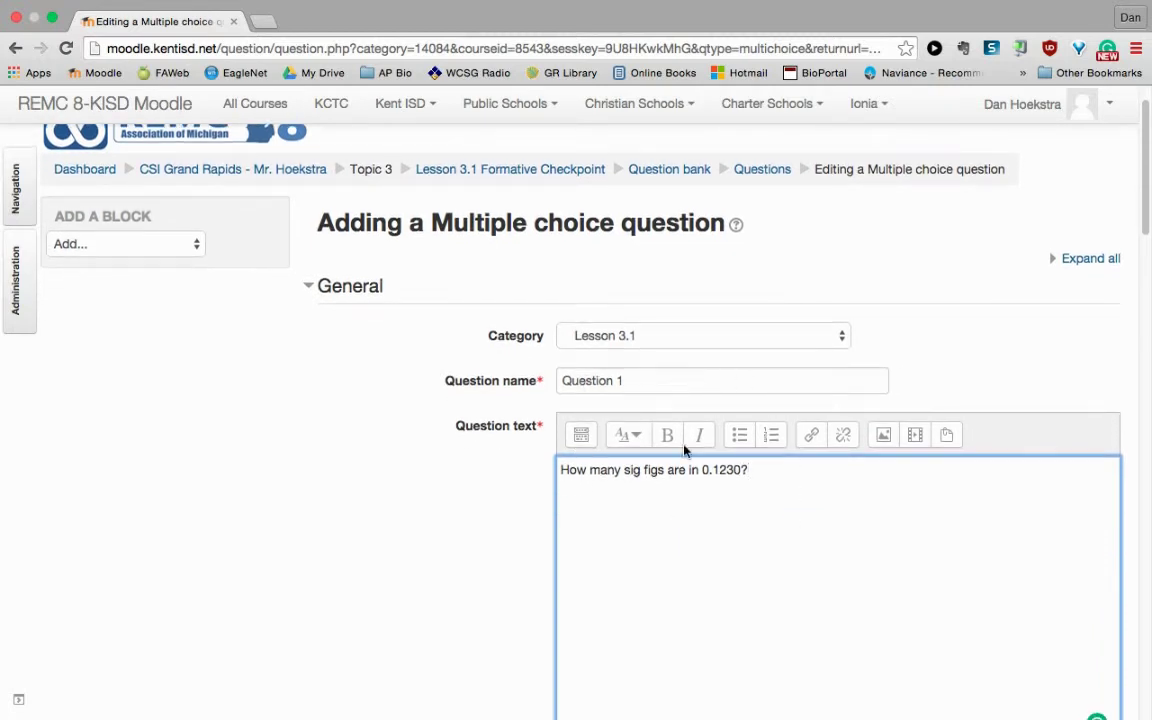
scroll(845, 571, down, 5)
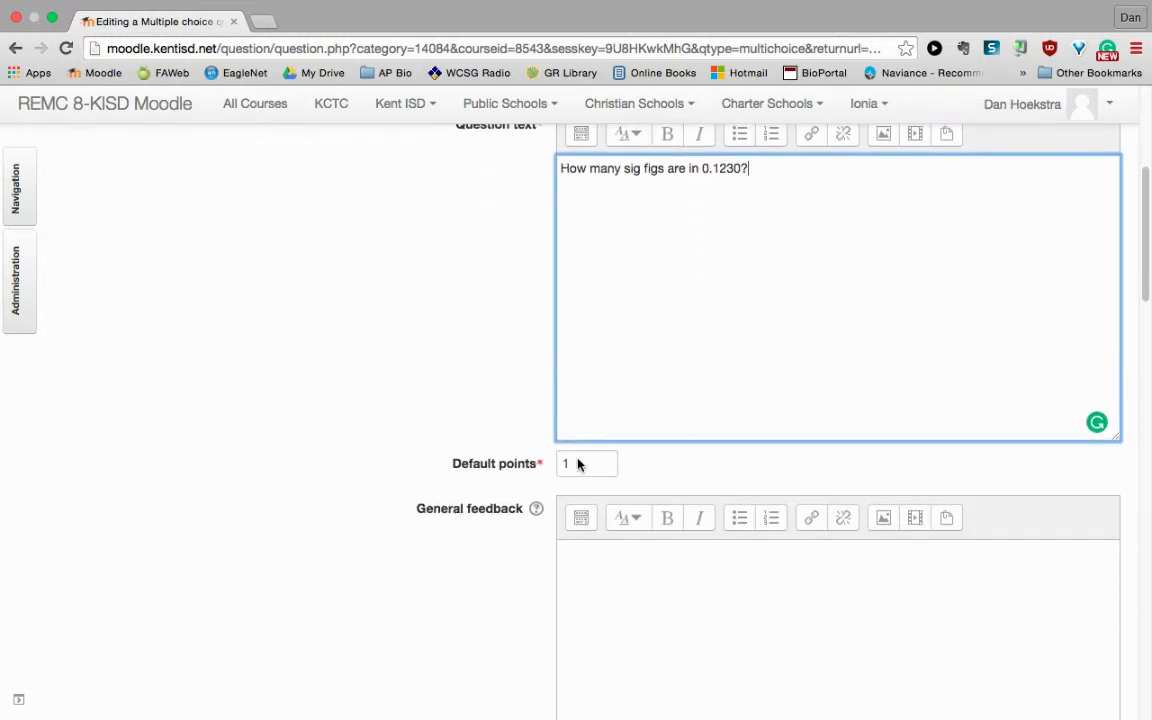
Check whether the question allows one or multiple answers.
scroll(697, 550, down, 3)
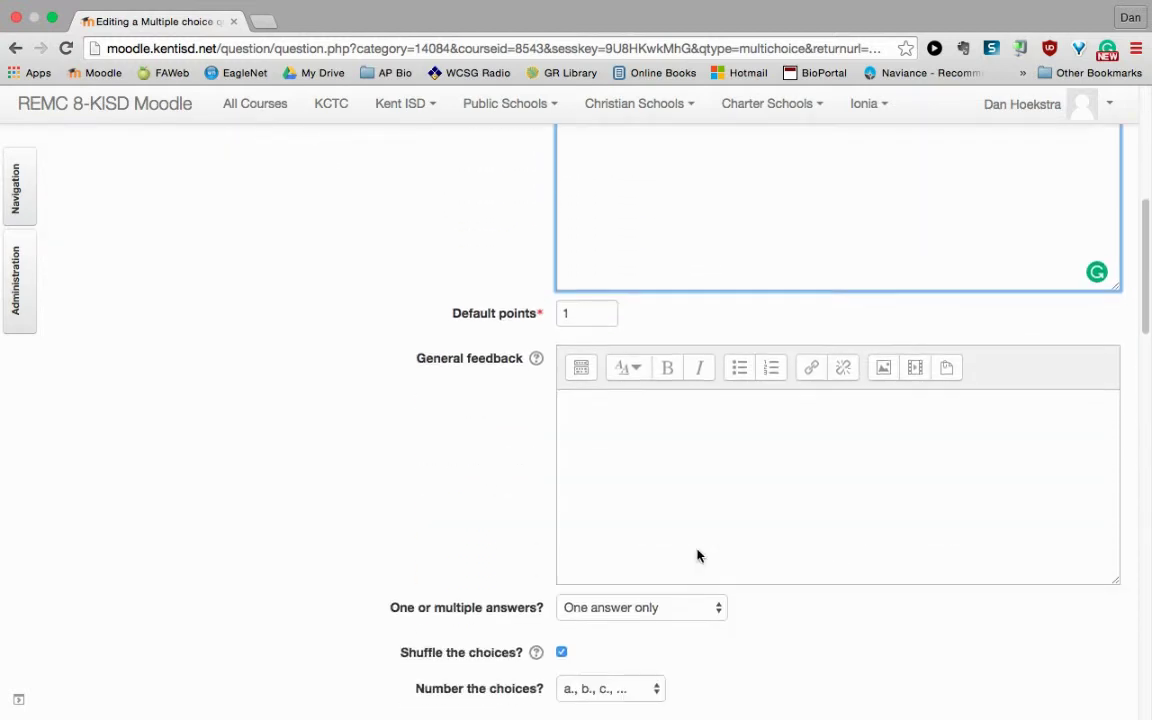
scroll(733, 540, down, 5)
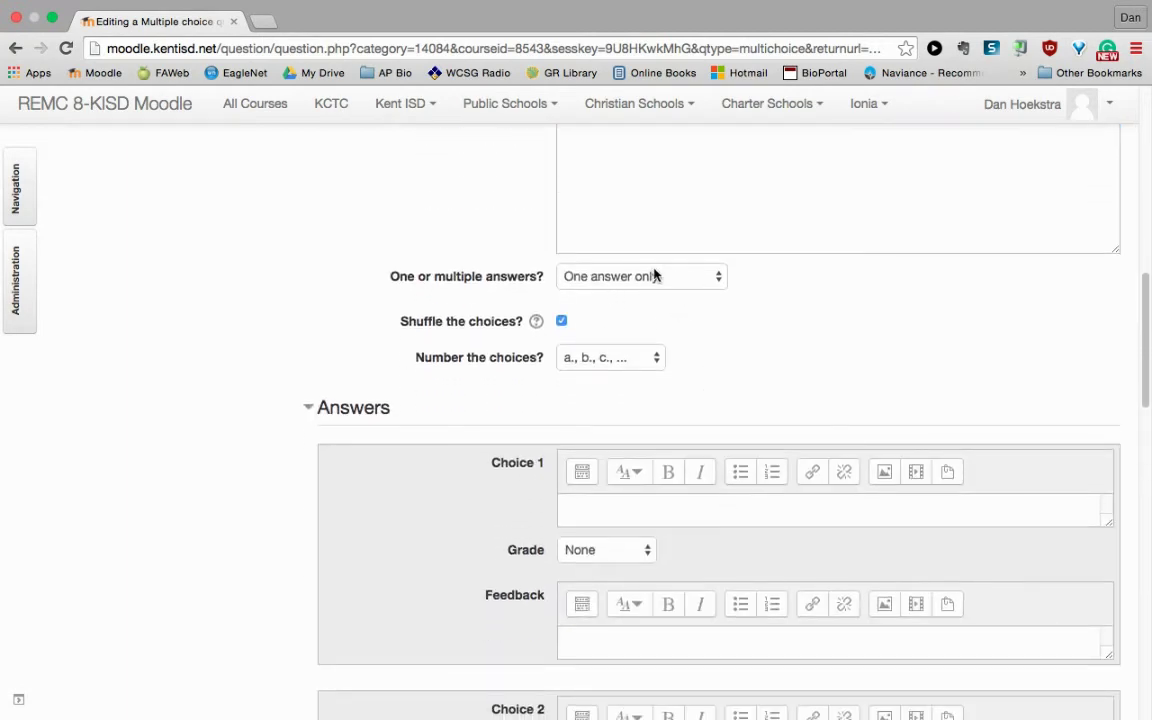
click(717, 278)
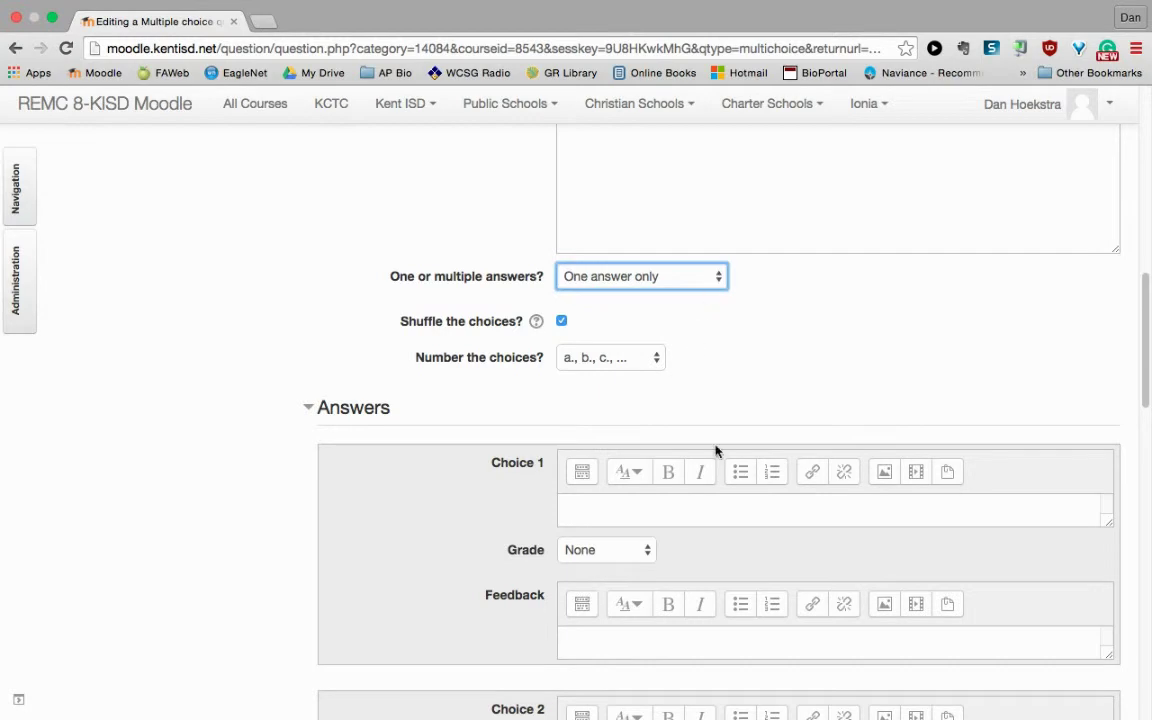
scroll(715, 450, down, 1)
scroll(733, 411, down, 3)
scroll(727, 390, down, 1)
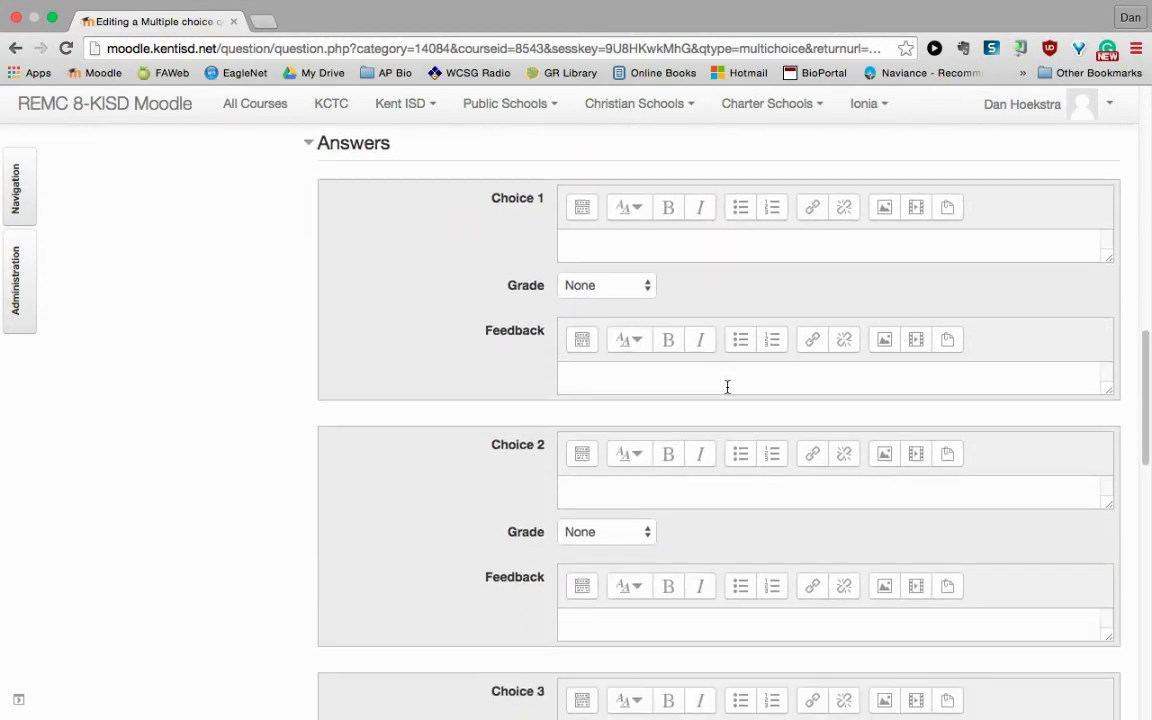
scroll(728, 390, down, 1)
scroll(728, 391, up, 2)
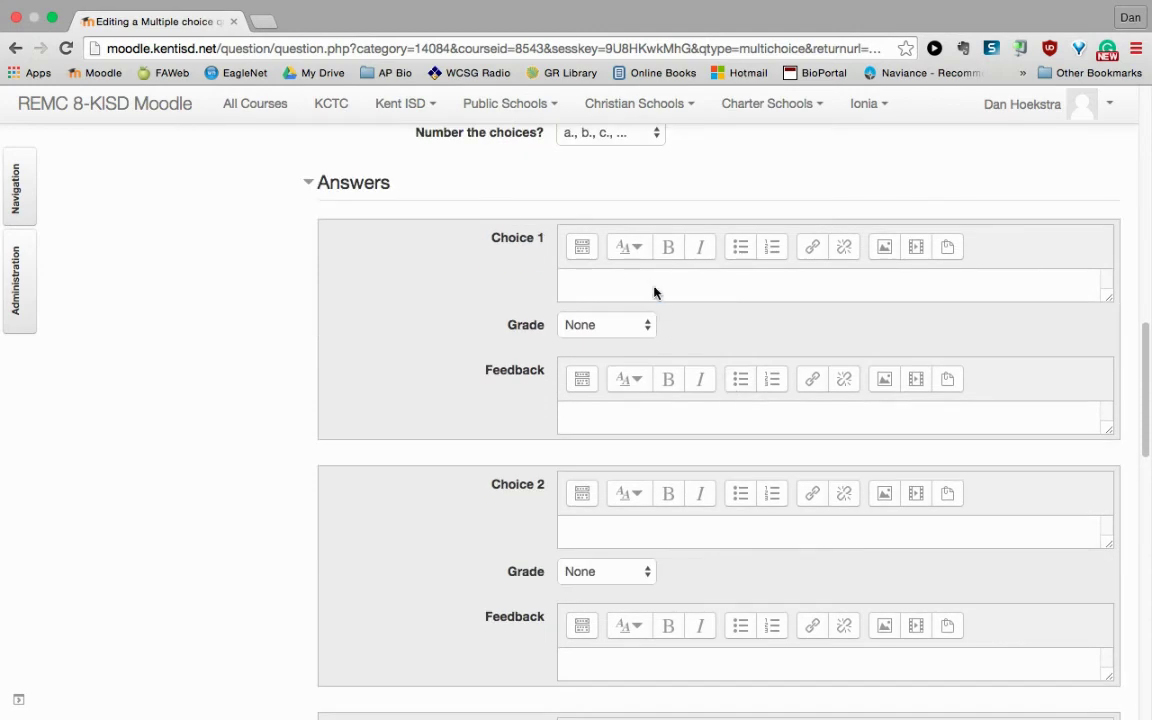
Enter 1, 2 and 3 as the first three answer choices.
click(653, 290)
text(1)
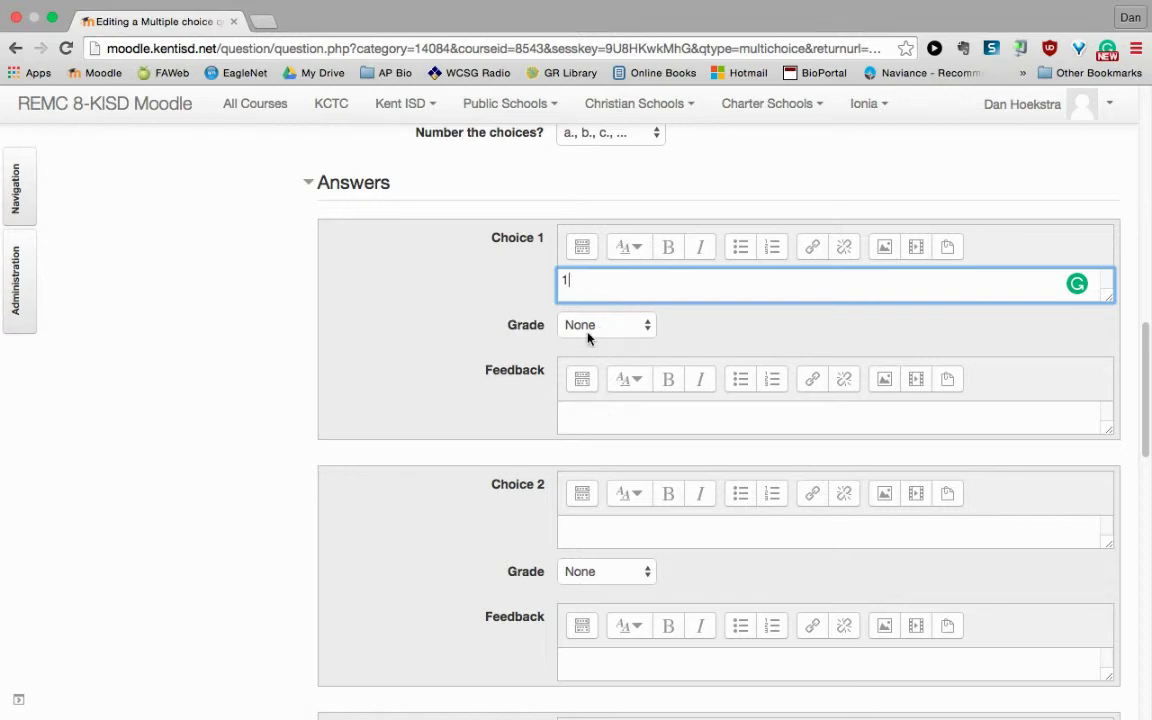
key(Tab)
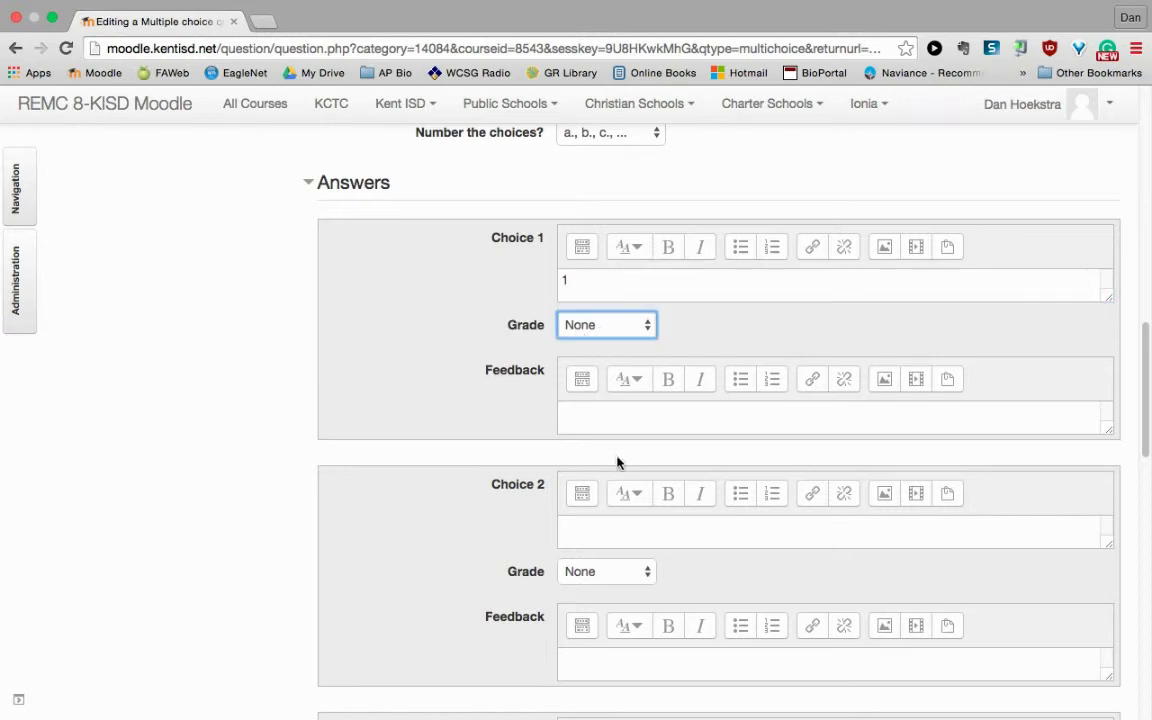
click(622, 527)
text(2)
scroll(733, 556, down, 3)
scroll(593, 428, down, 3)
click(670, 510)
click(666, 494)
text(3)
Add 4 as the fourth choice and give it a 100% grade.
scroll(717, 537, down, 3)
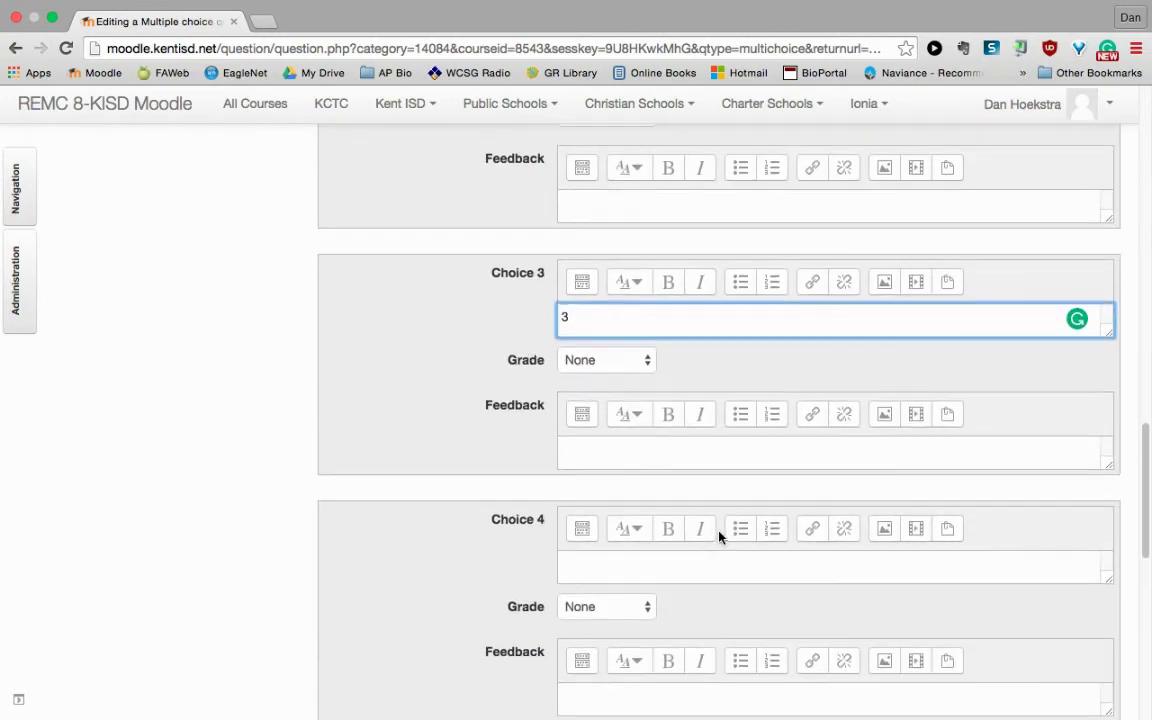
click(666, 577)
text(4)
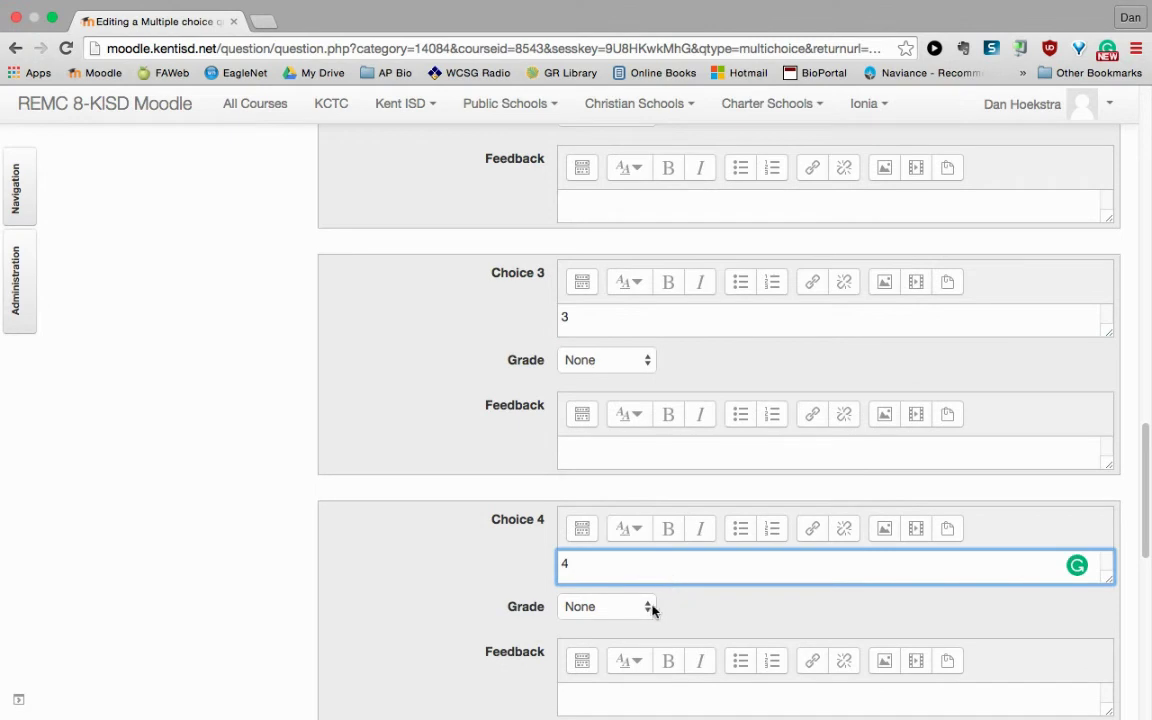
click(648, 608)
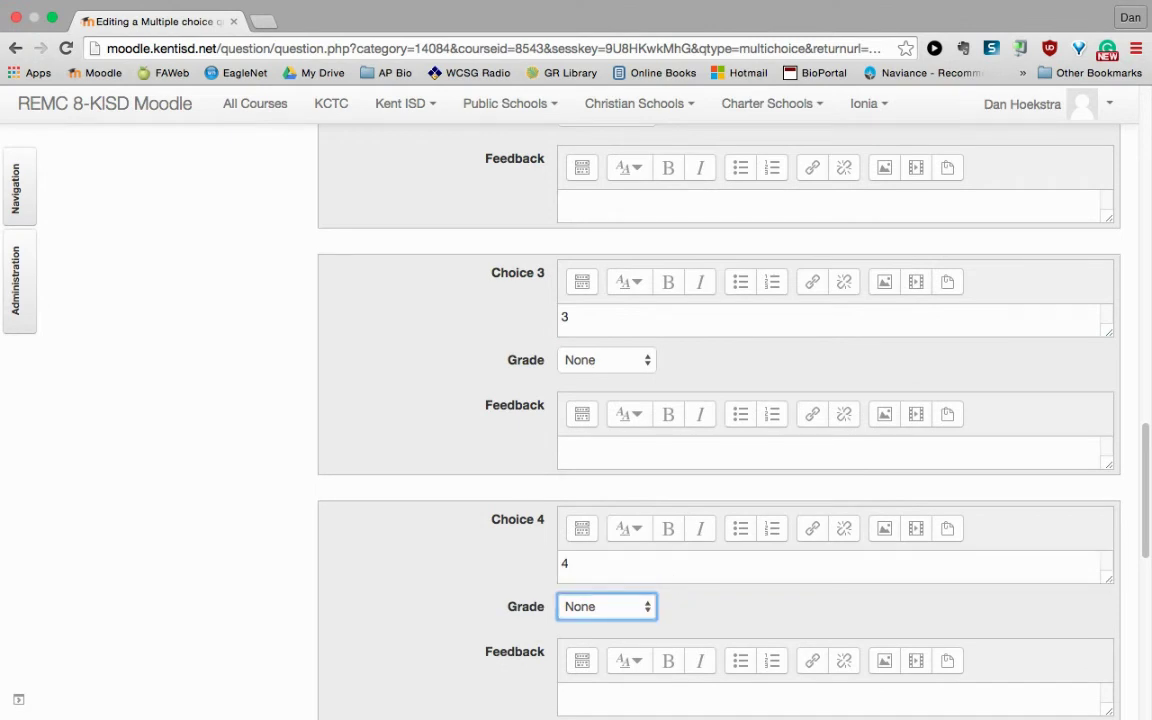
click(606, 626)
Review the choice feedback fields and save the multiple-choice question.
scroll(886, 573, down, 3)
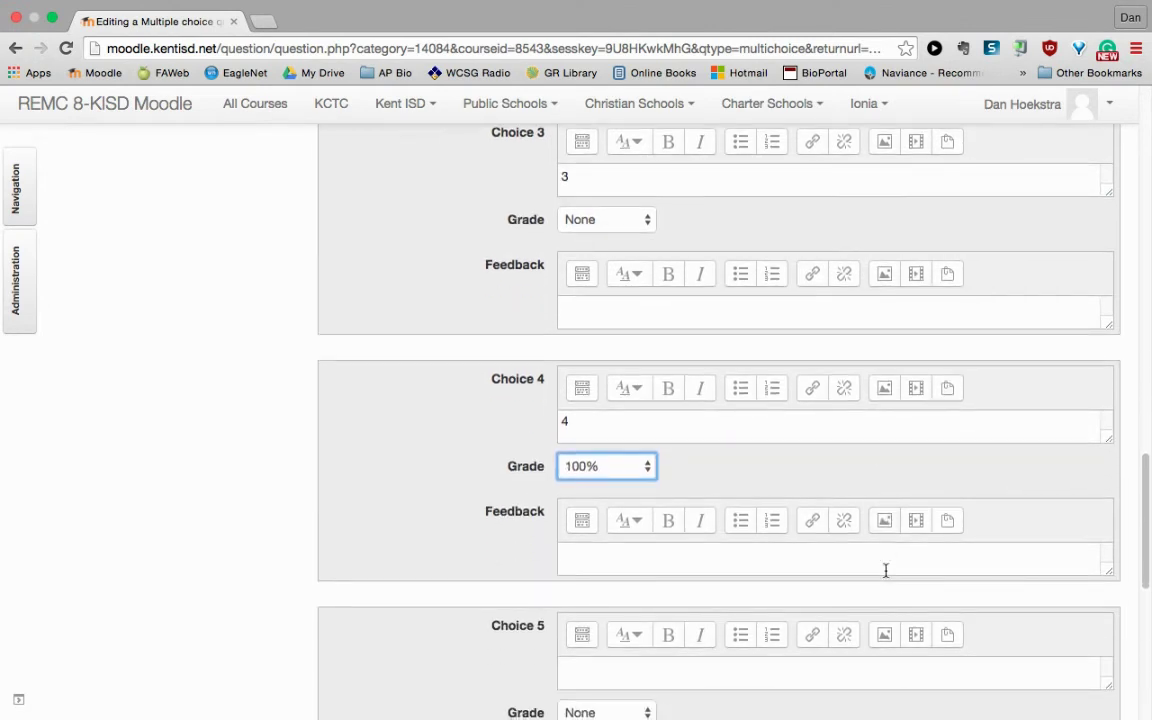
scroll(886, 571, up, 1)
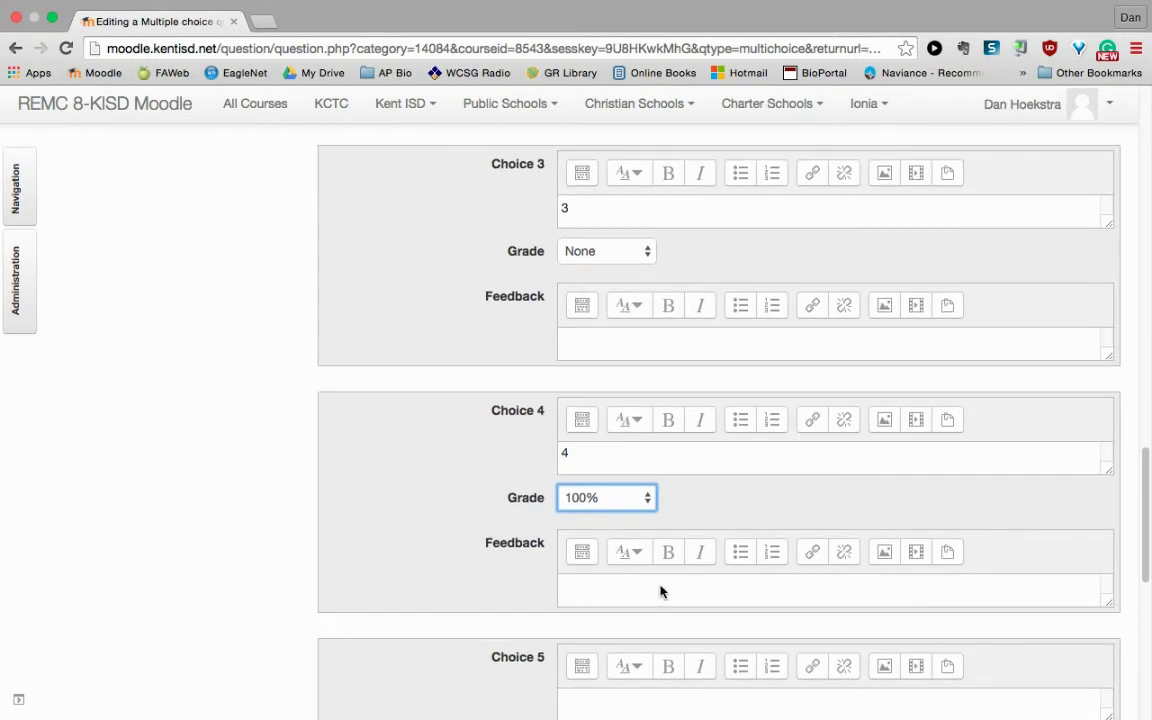
scroll(635, 214, up, 3)
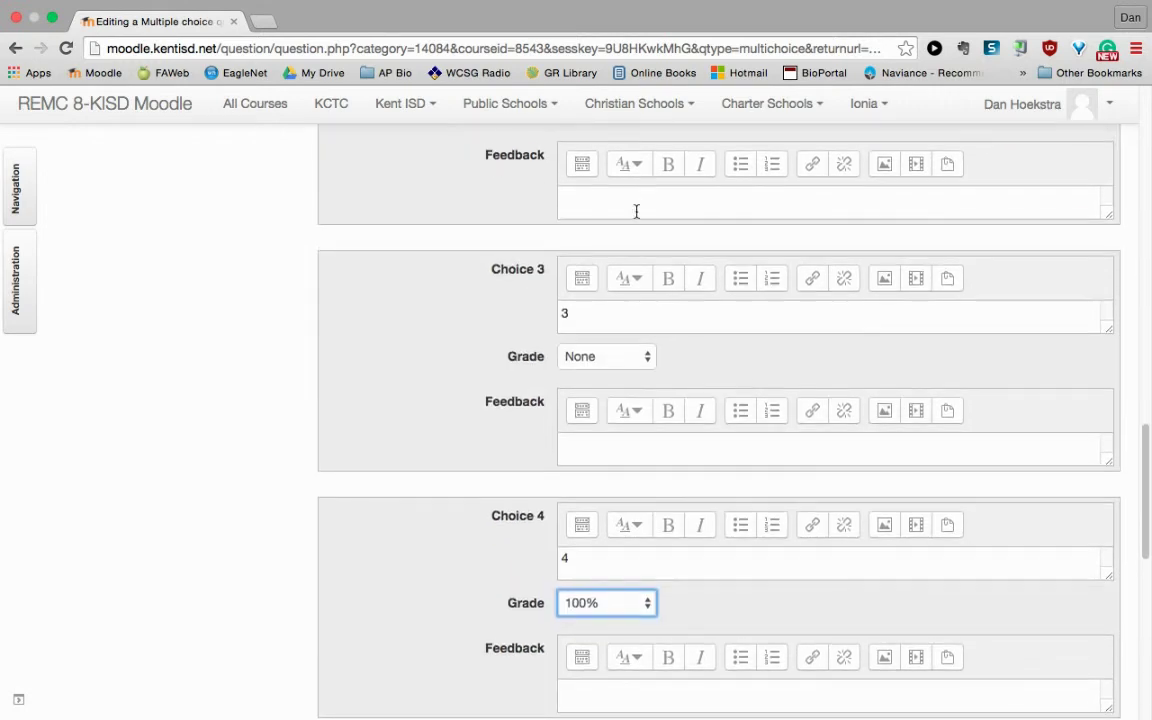
click(620, 454)
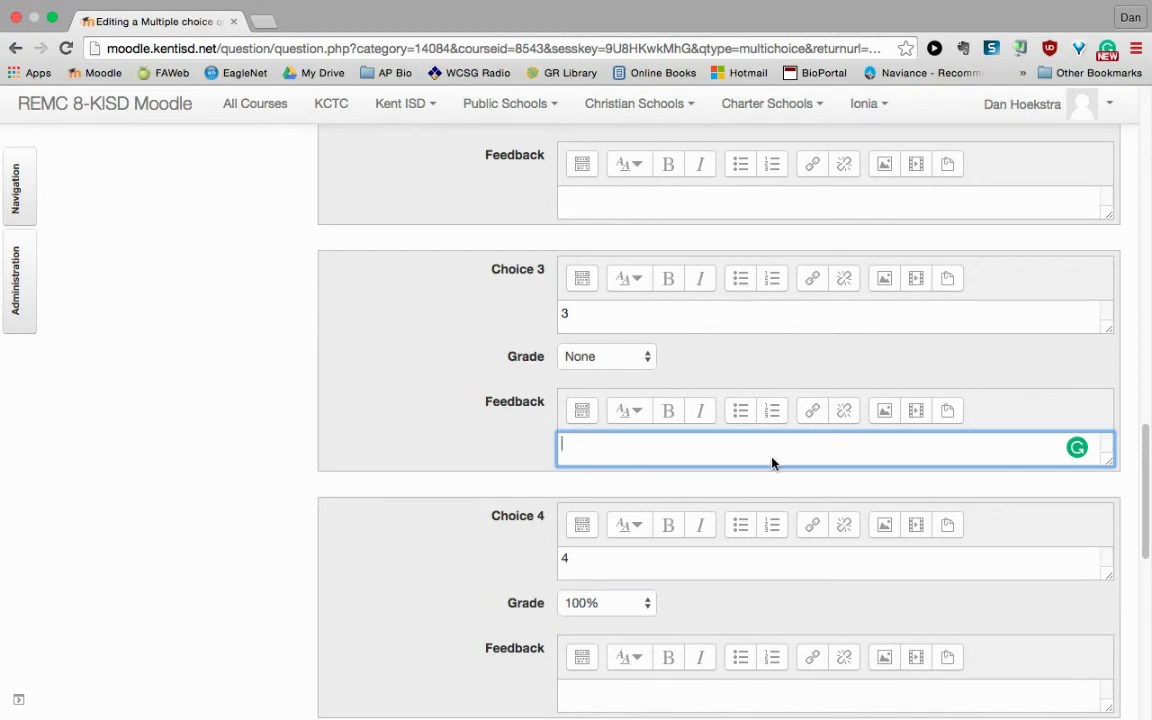
scroll(771, 462, up, 20)
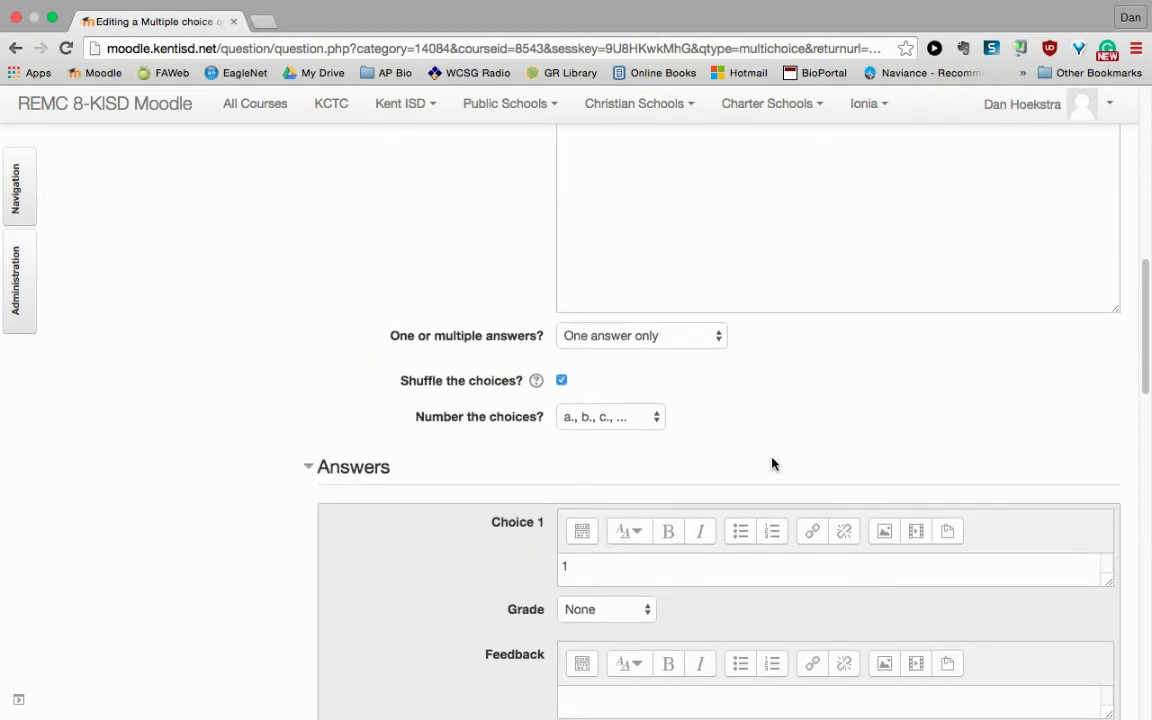
scroll(771, 462, up, 12)
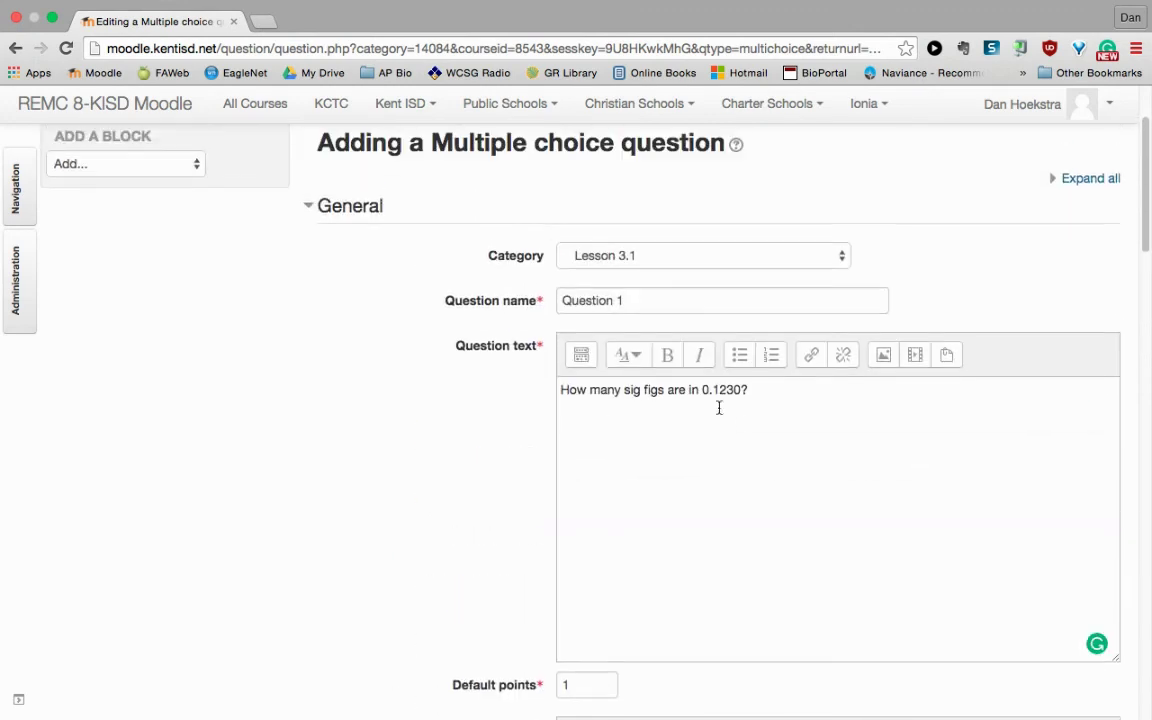
scroll(731, 415, down, 20)
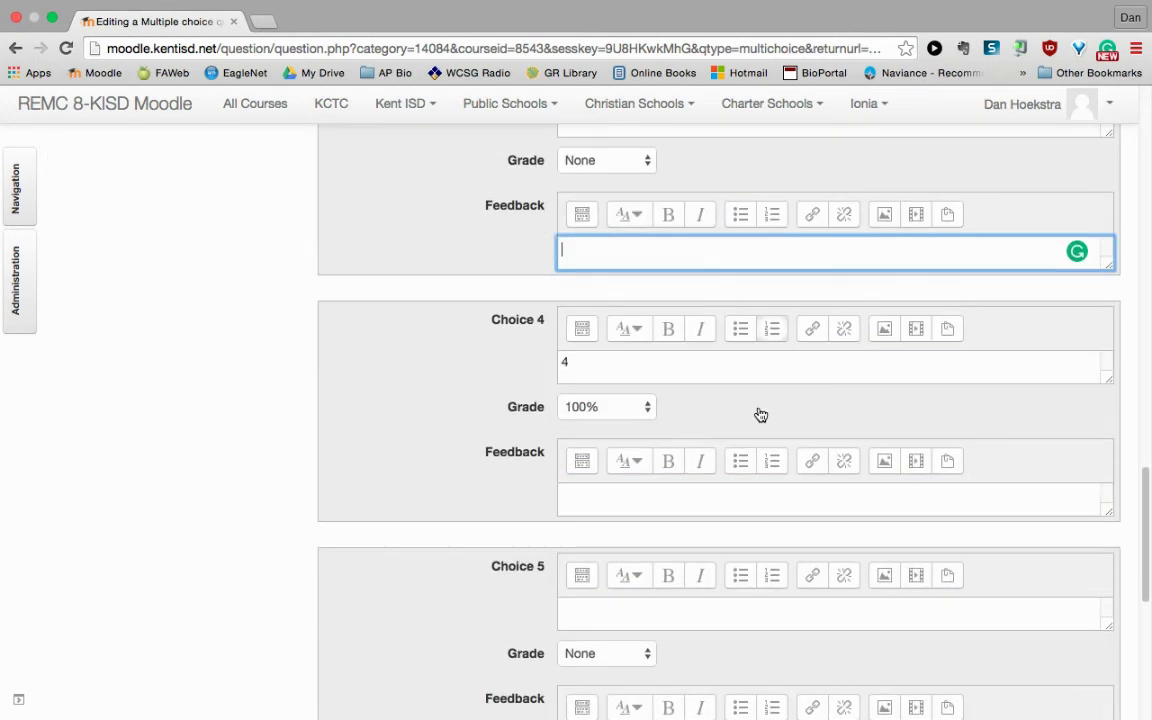
scroll(760, 413, down, 10)
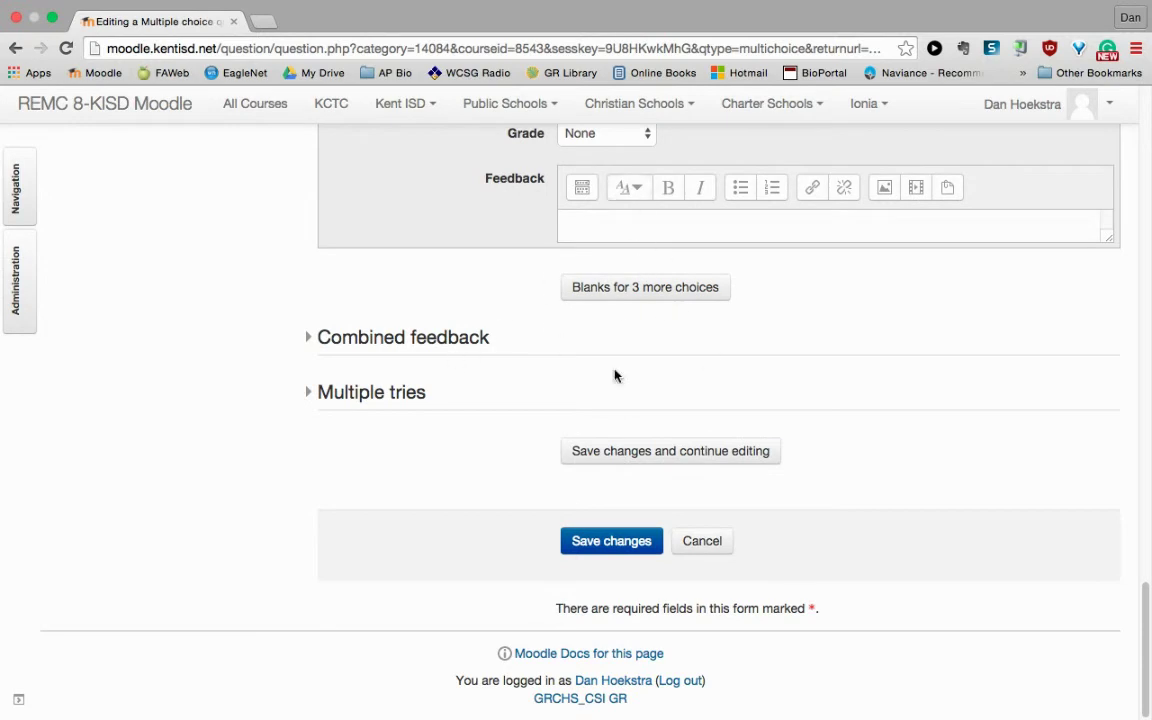
click(609, 543)
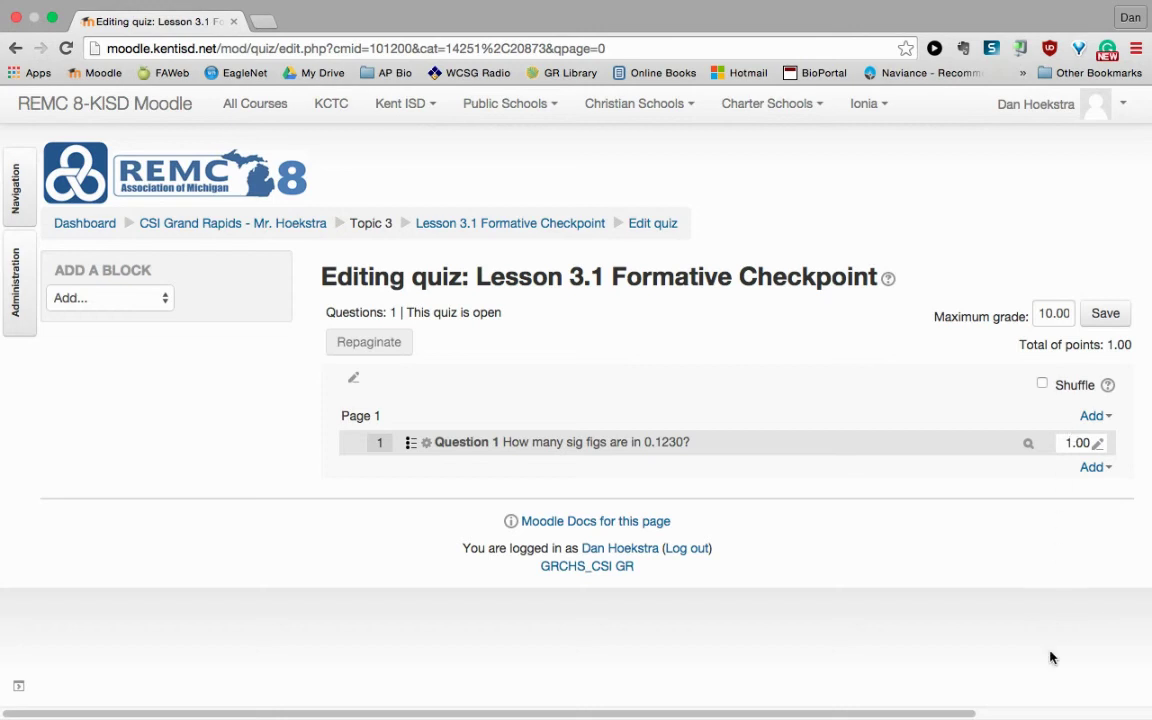
Set the quiz's maximum grade to 1.00, save it, and return to the course page.
click(1050, 316)
key(BackSpace)
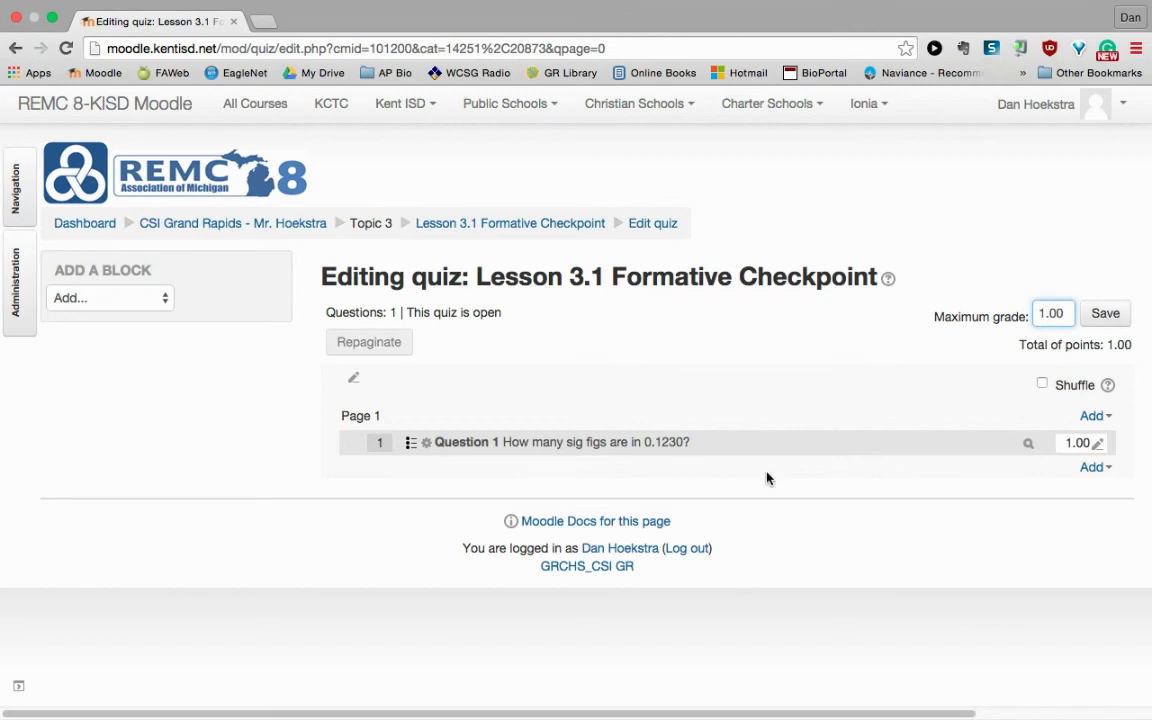
click(1110, 314)
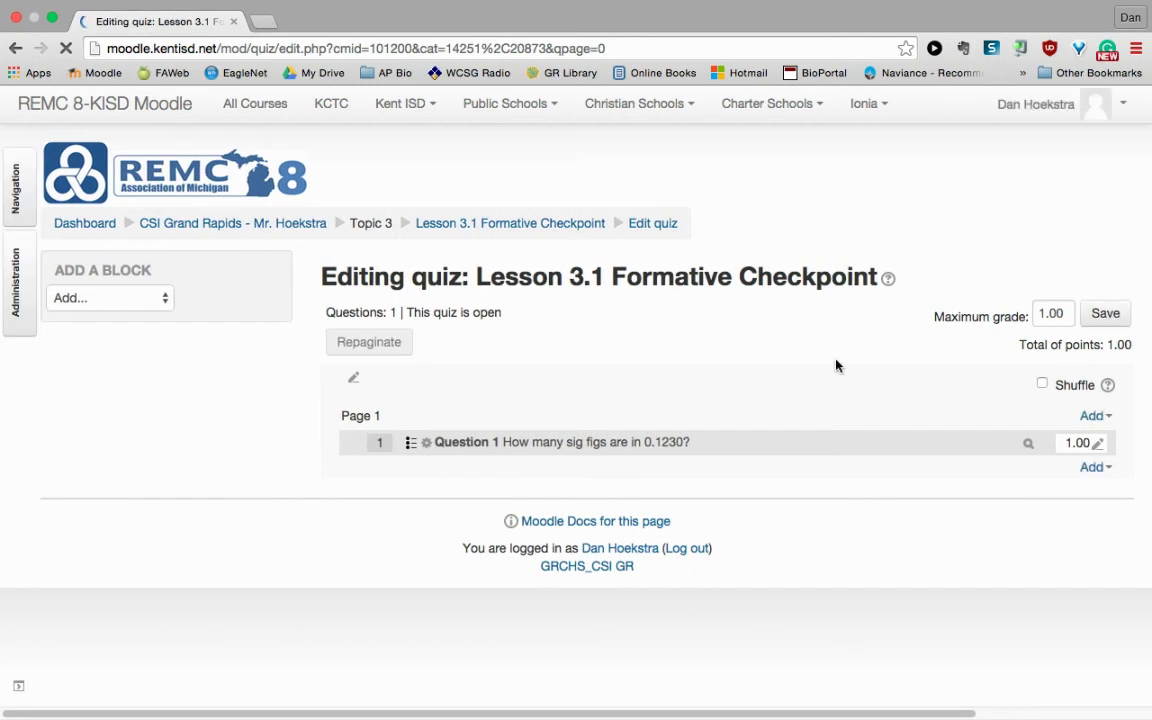
click(235, 222)
Open Lesson 3.1 Formative Checkpoint under Topic 3 and start a preview of it.
scroll(636, 475, down, 6)
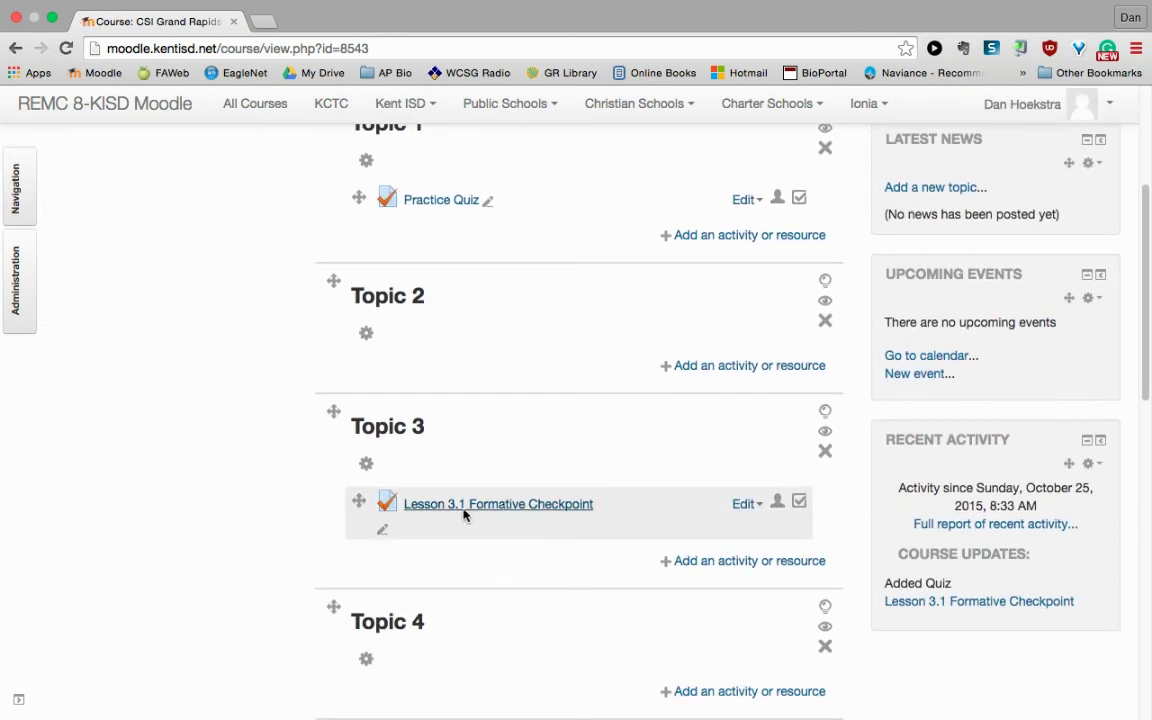
click(491, 509)
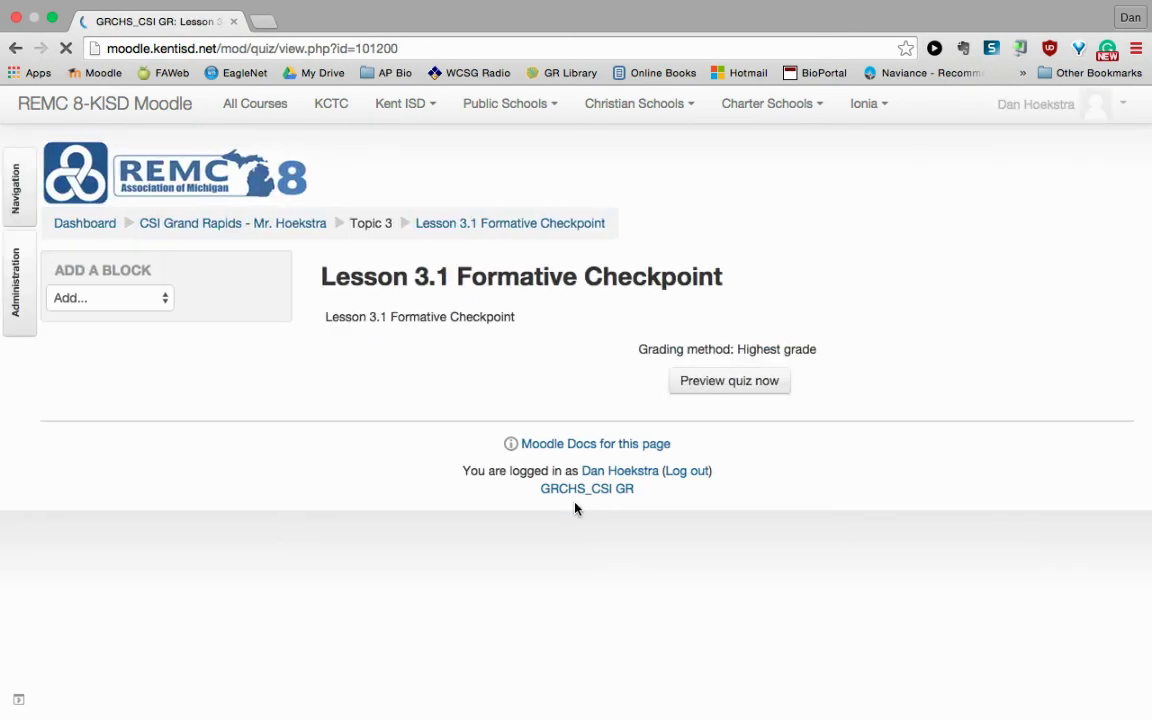
click(714, 391)
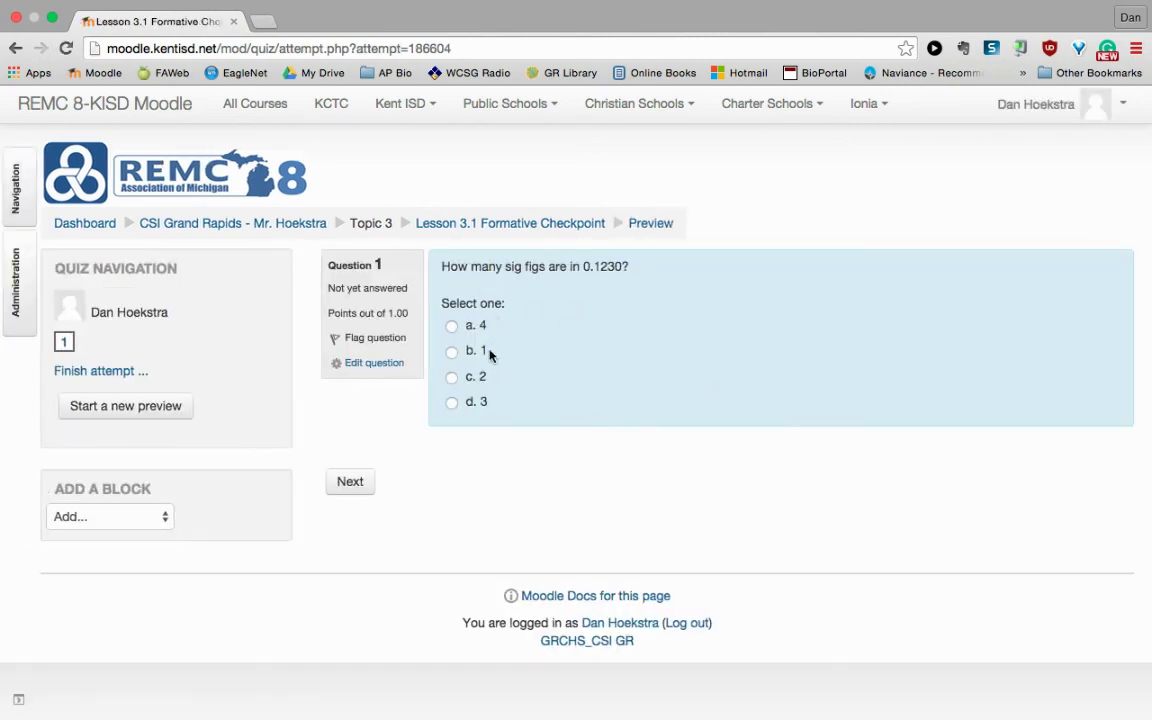
From the course page, reopen Lesson 3.1 Formative Checkpoint and continue the last preview.
click(280, 229)
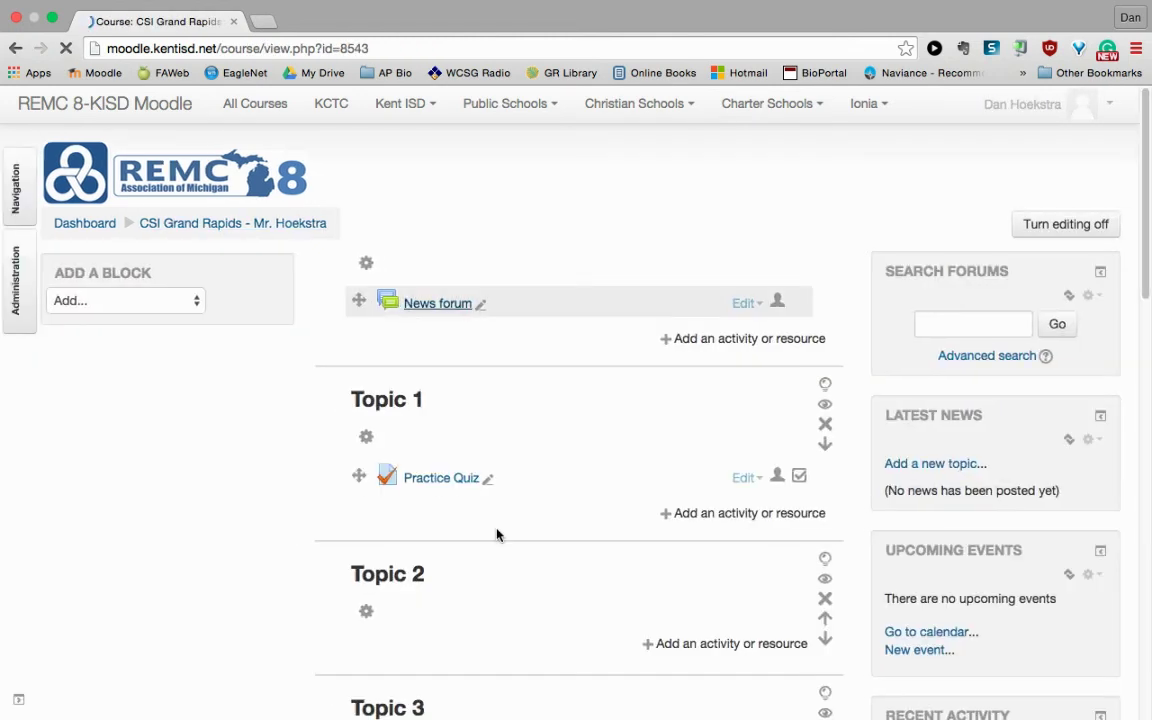
scroll(496, 535, down, 5)
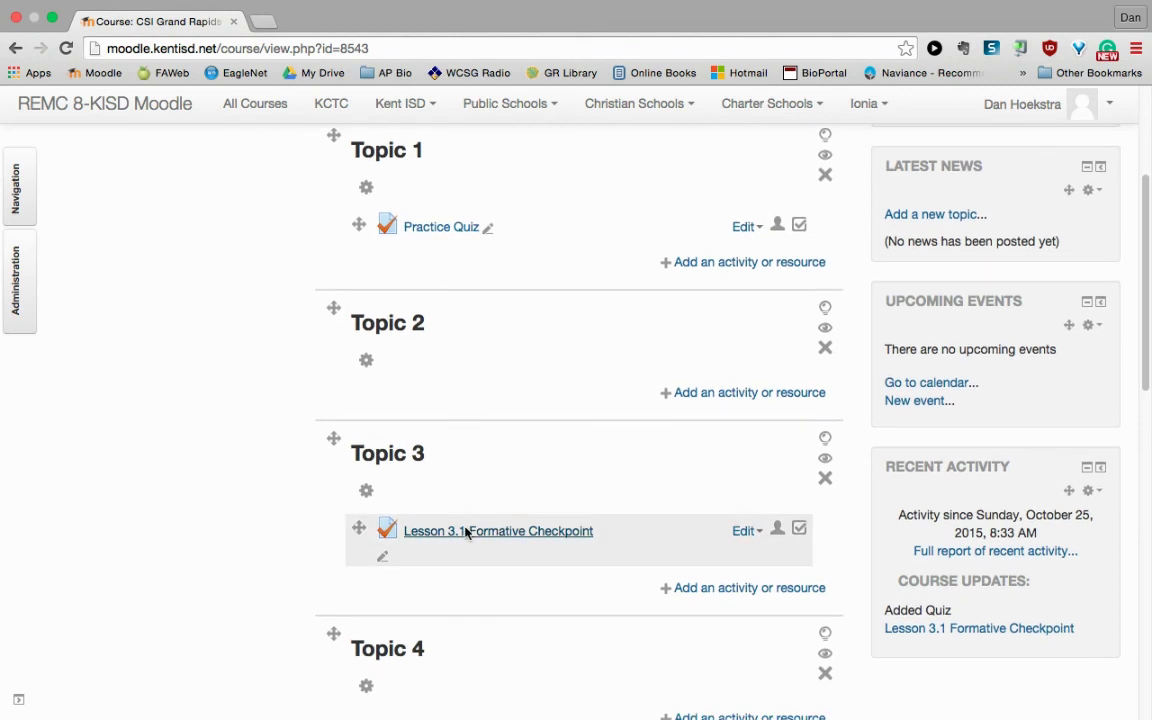
click(458, 540)
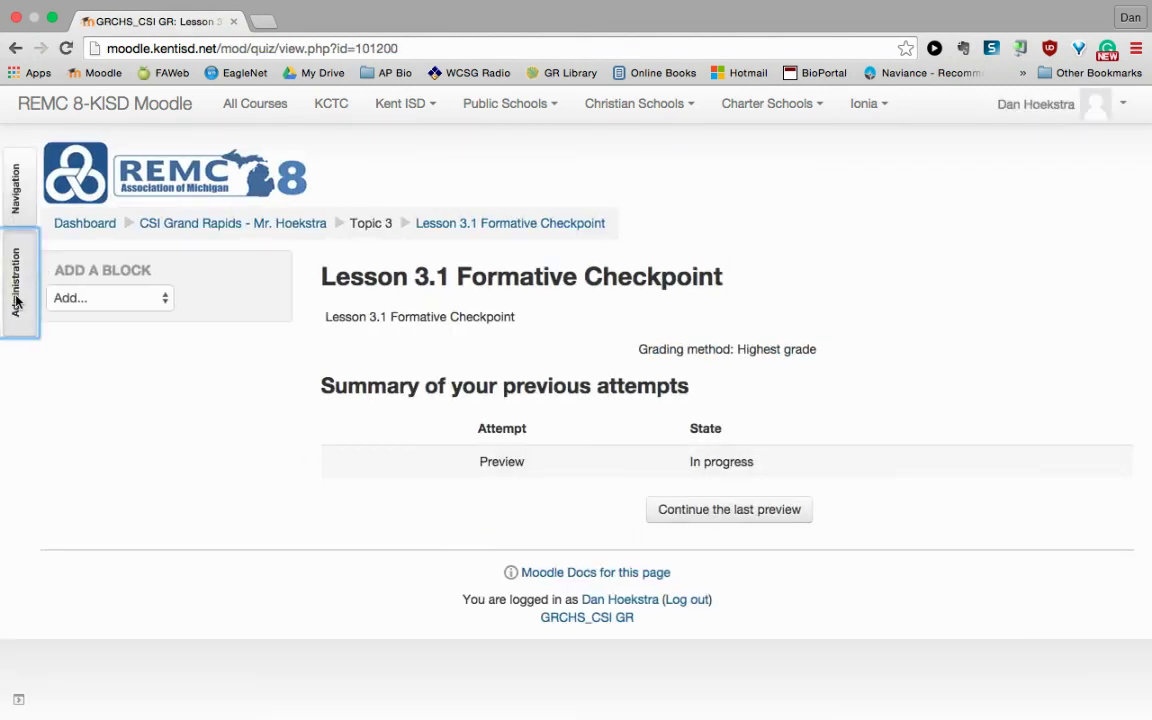
click(16, 300)
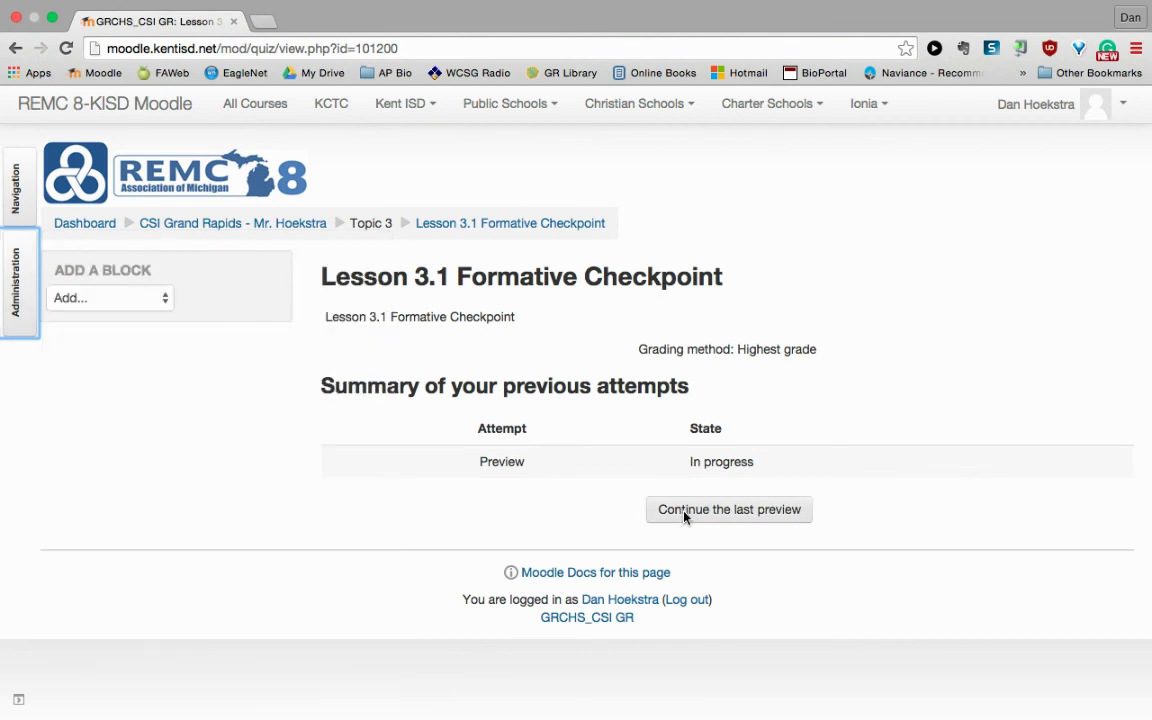
click(684, 515)
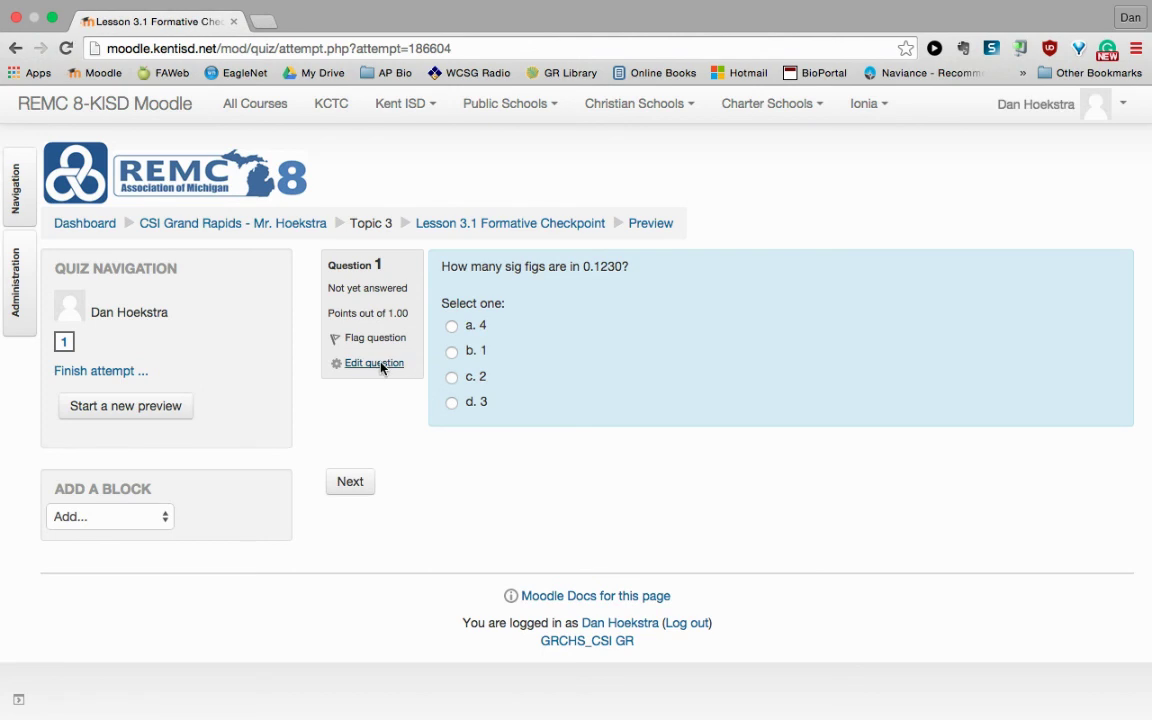
Open the sig-fig multiple-choice question from the preview in the question editor.
click(378, 364)
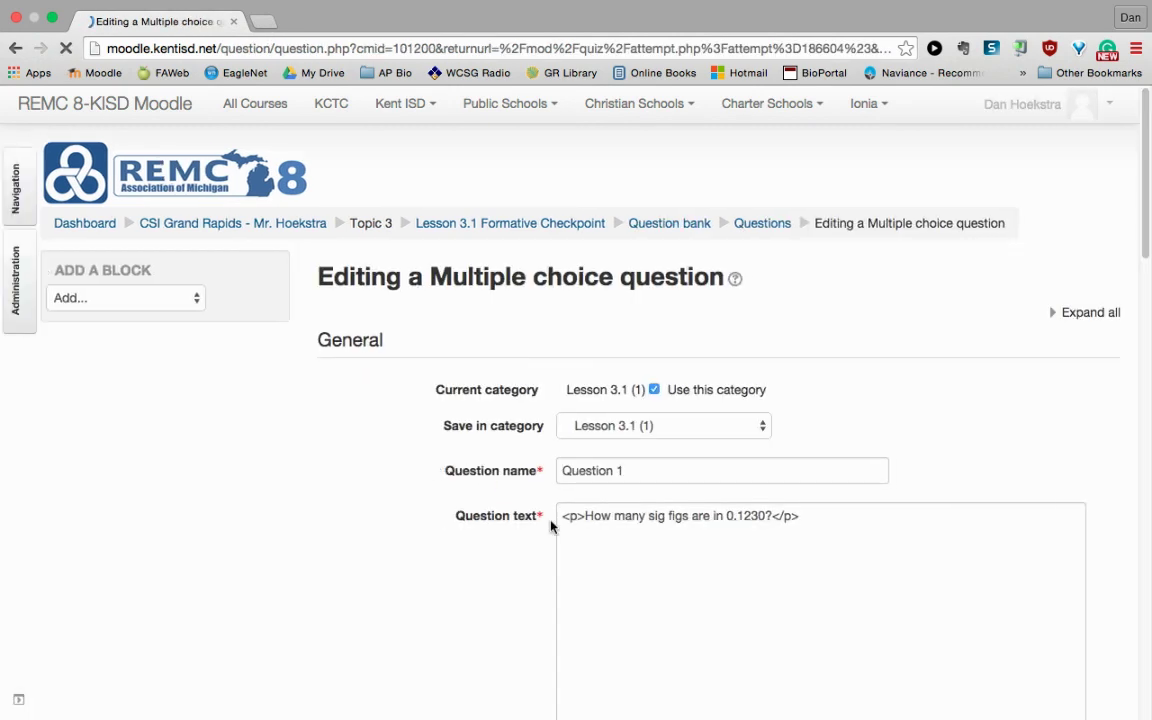
scroll(587, 563, down, 1)
scroll(587, 563, down, 5)
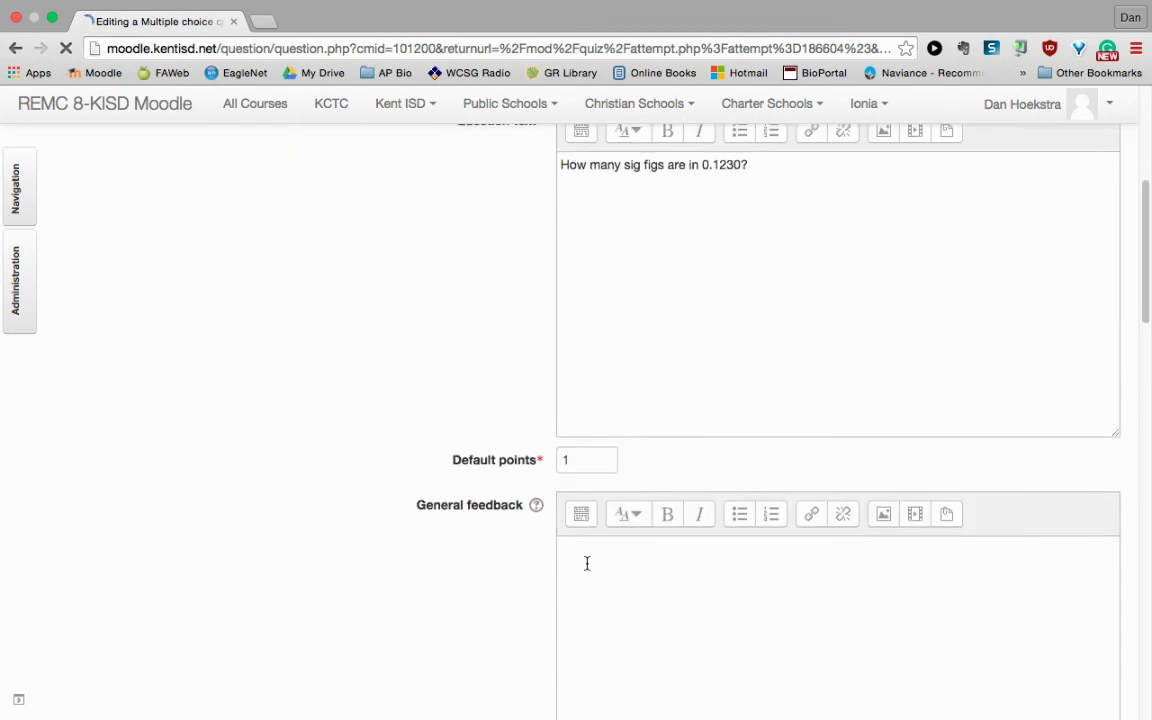
scroll(400, 420, up, 7)
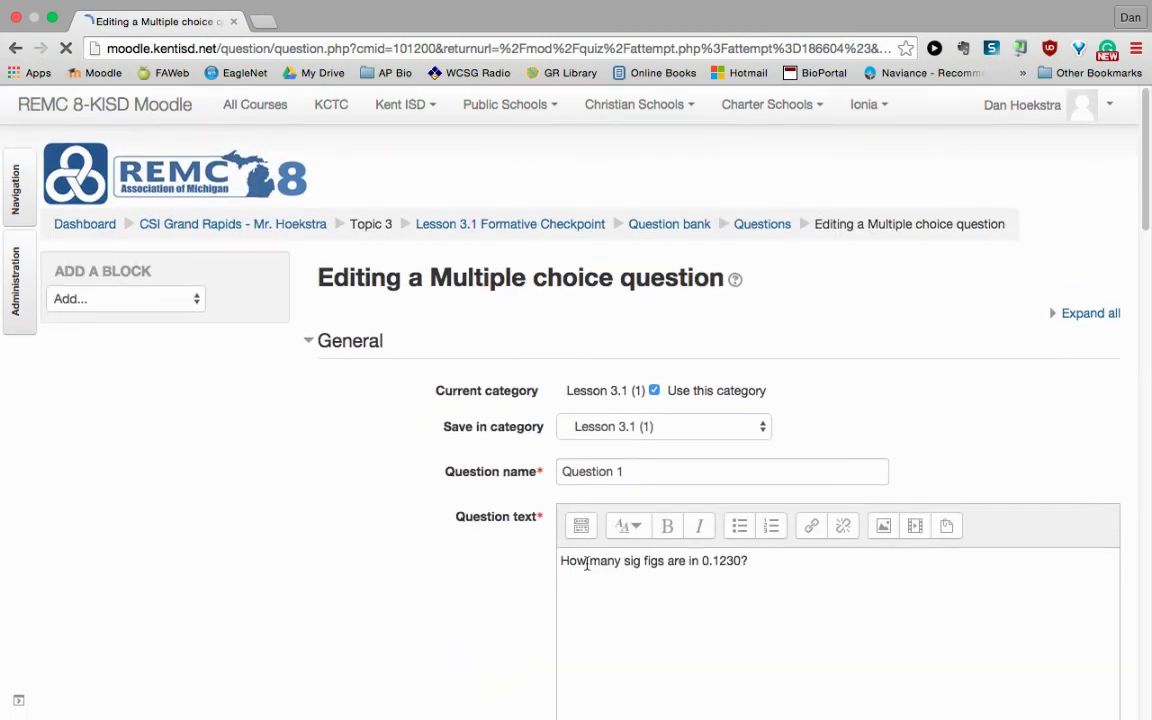
Go from the question form to Lesson 3.1 Formative Checkpoint's Edit quiz page, showing Question 1.
click(262, 225)
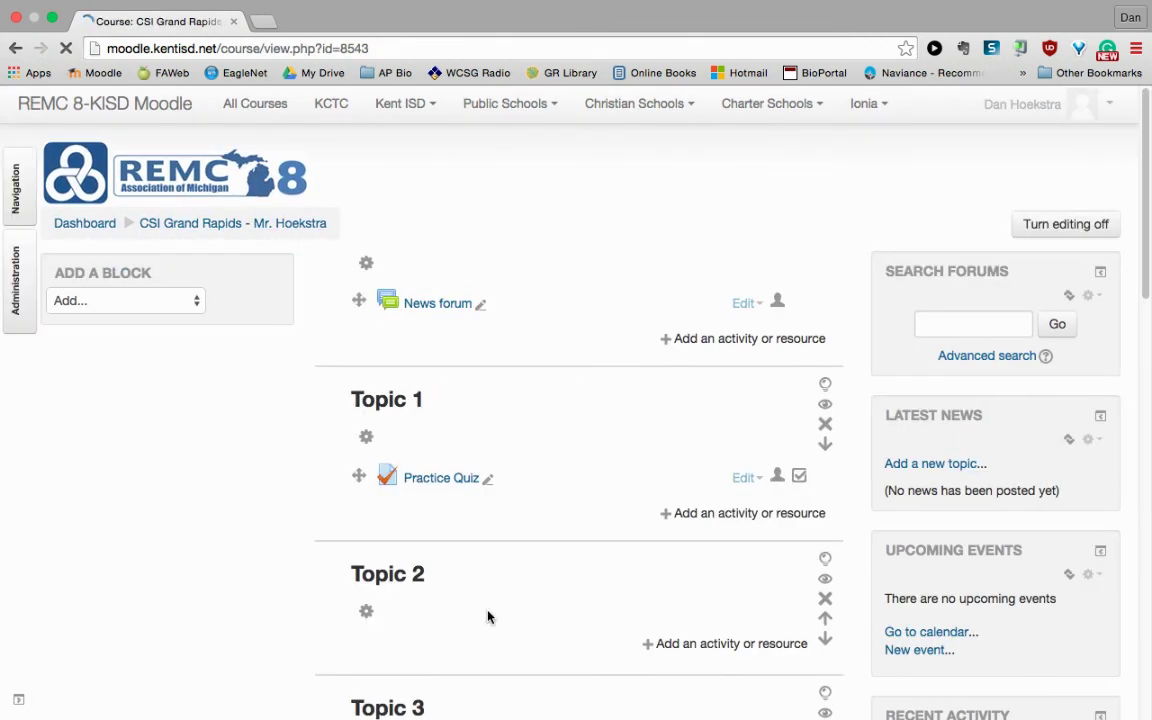
scroll(489, 617, down, 3)
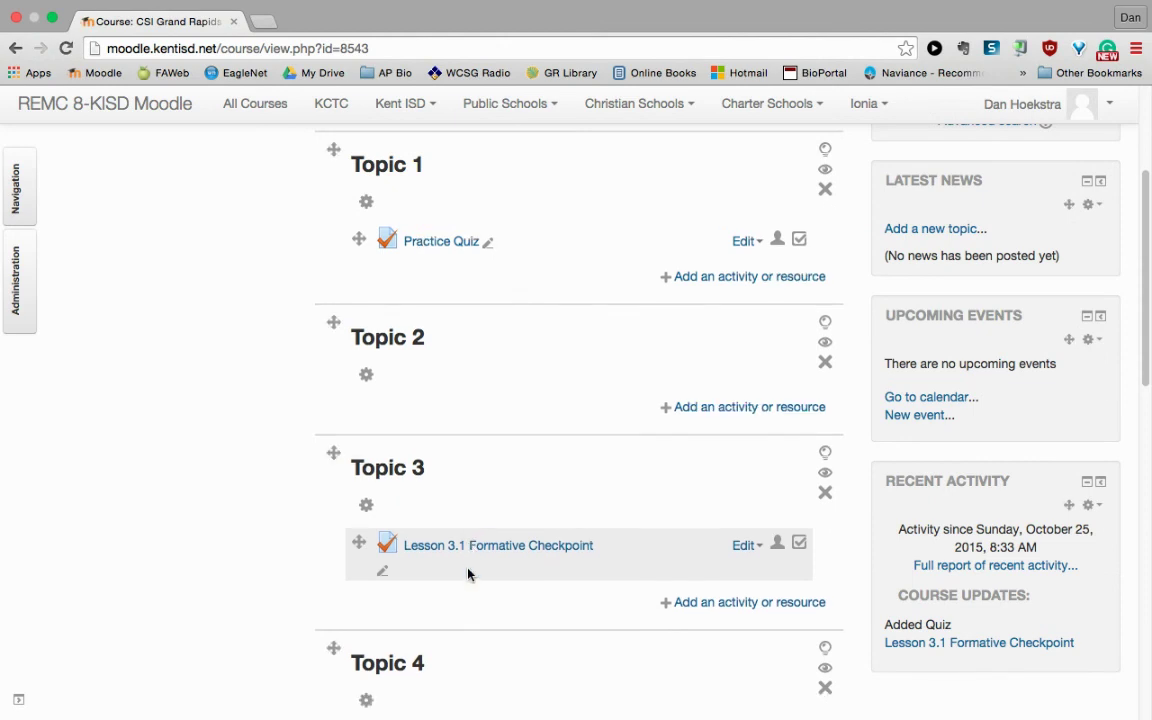
click(468, 545)
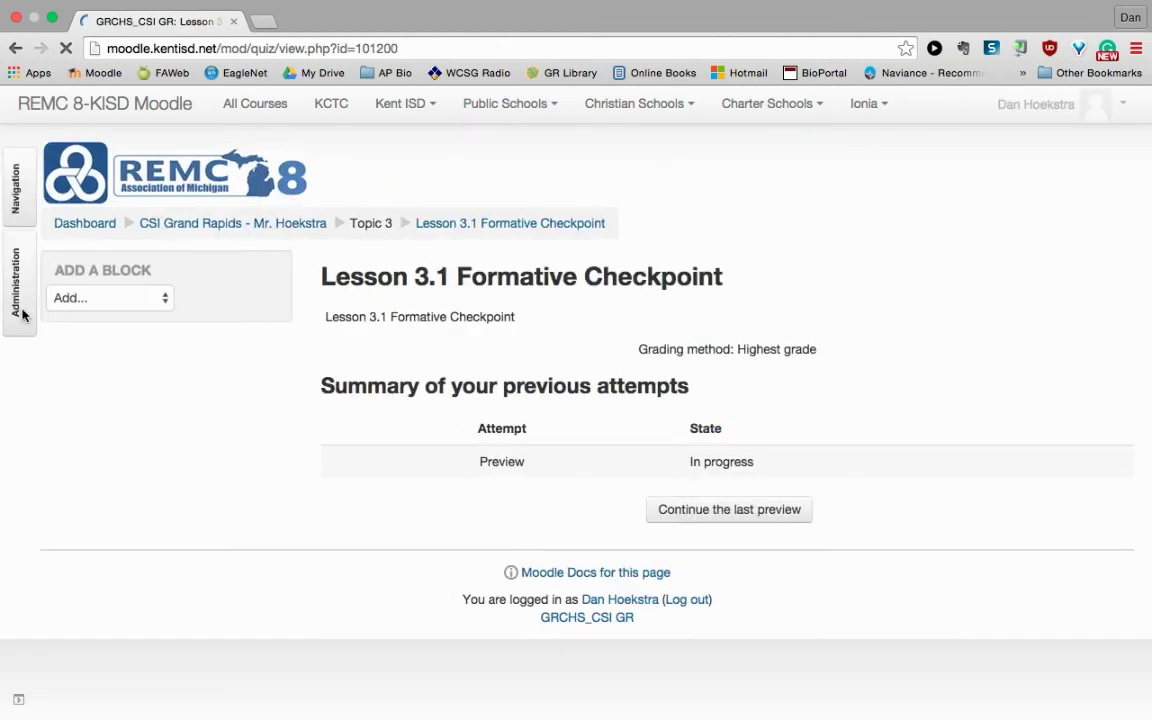
click(16, 275)
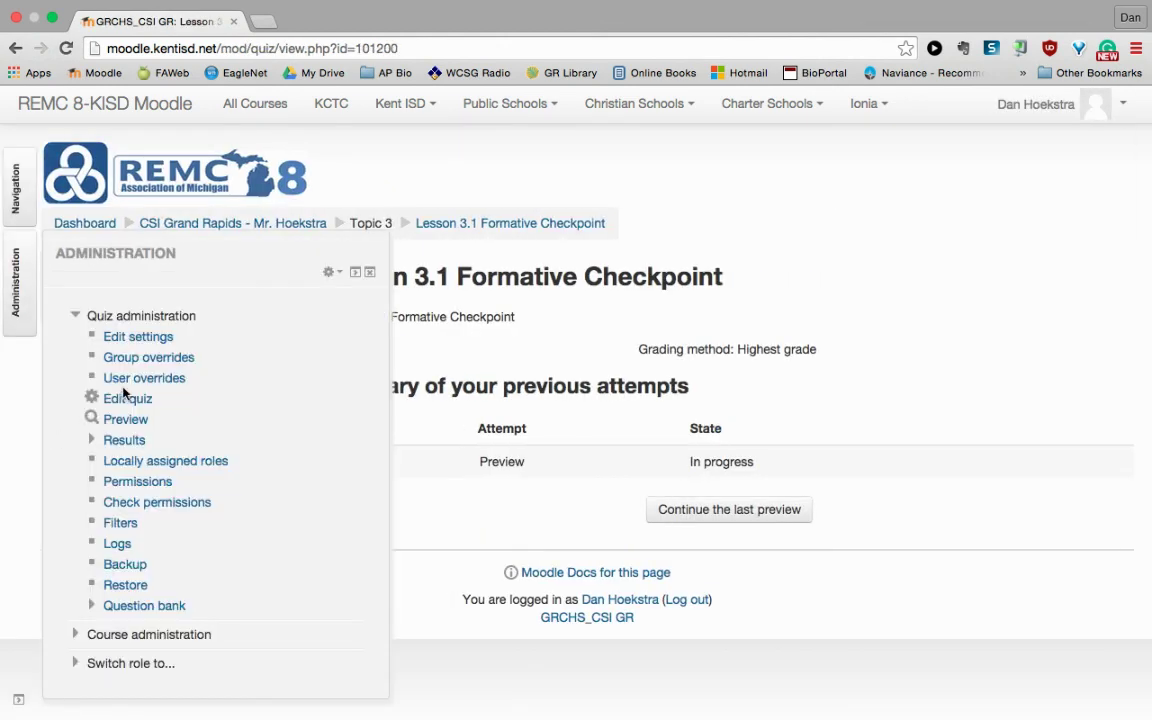
click(125, 398)
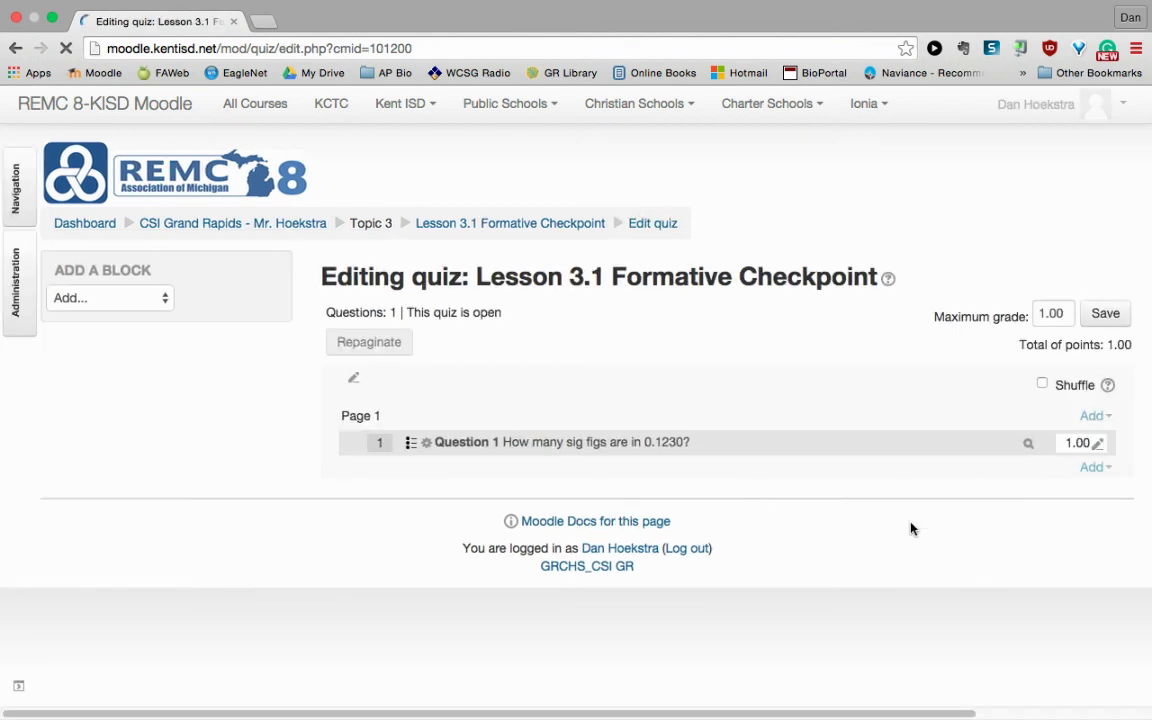